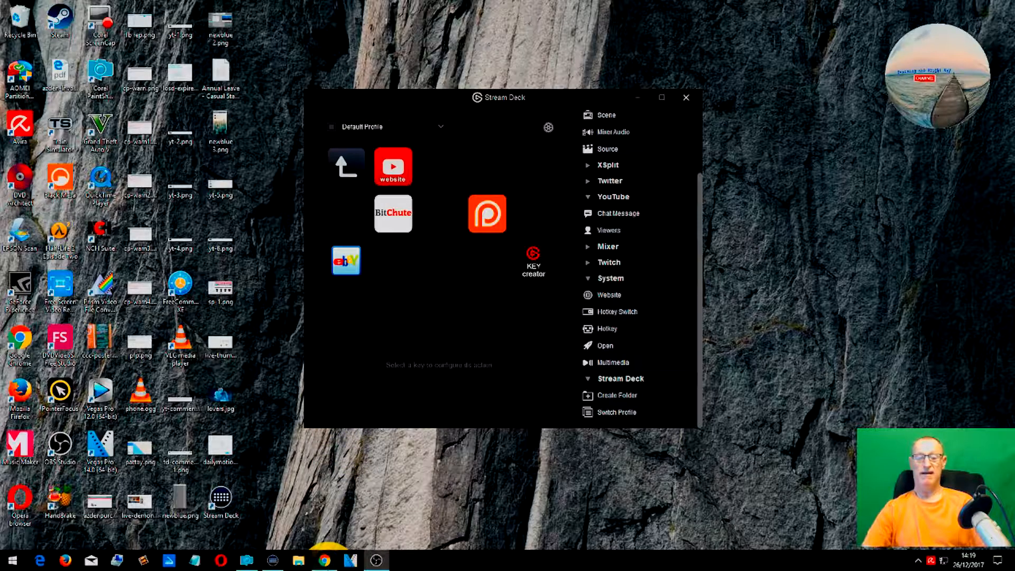
# - Open the Key Creator web page from the Stream Deck key and dismiss the cookie notice
pyautogui.moveTo(325, 561)
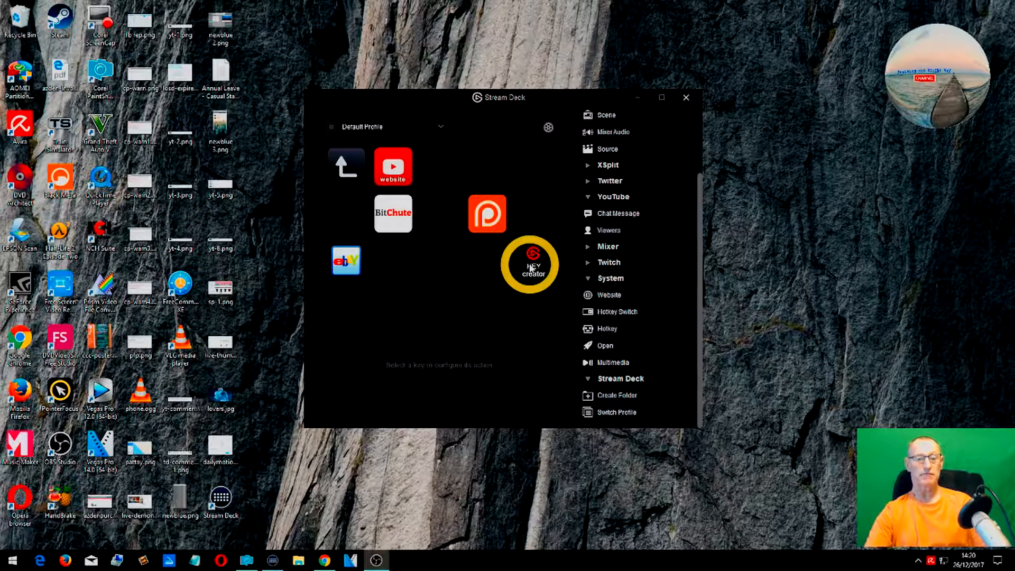
pyautogui.moveTo(531, 268); pyautogui.dragTo(532, 266)
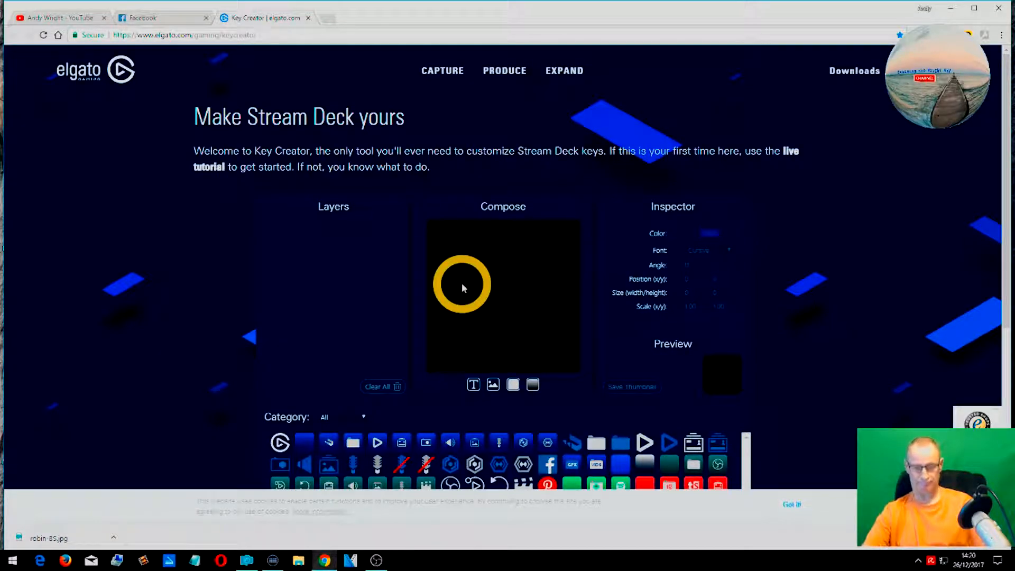
pyautogui.click(796, 515)
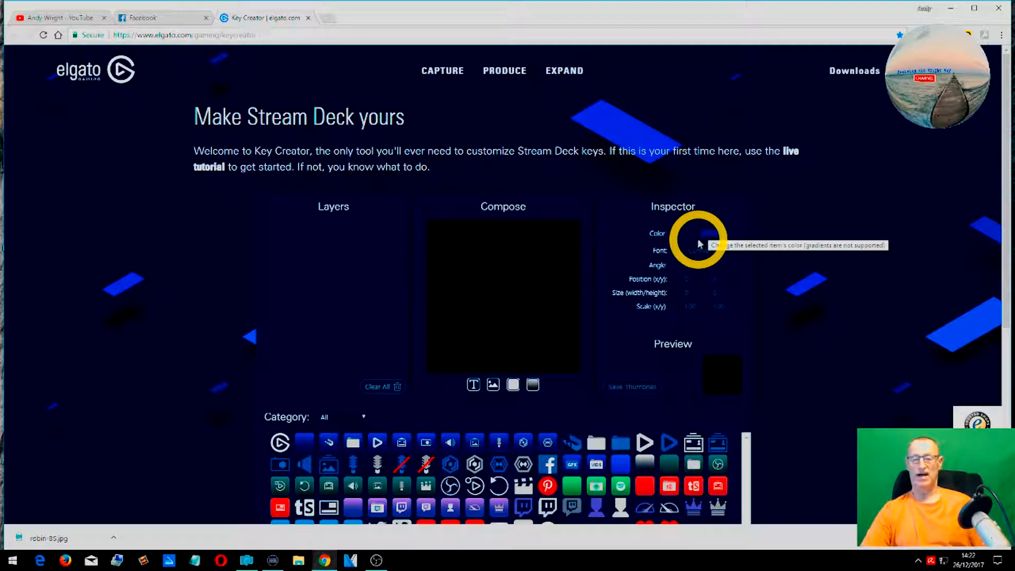
# - Add the OBS icon and the OBS BG background icon to the composition
pyautogui.scroll(-3, 426, 435)
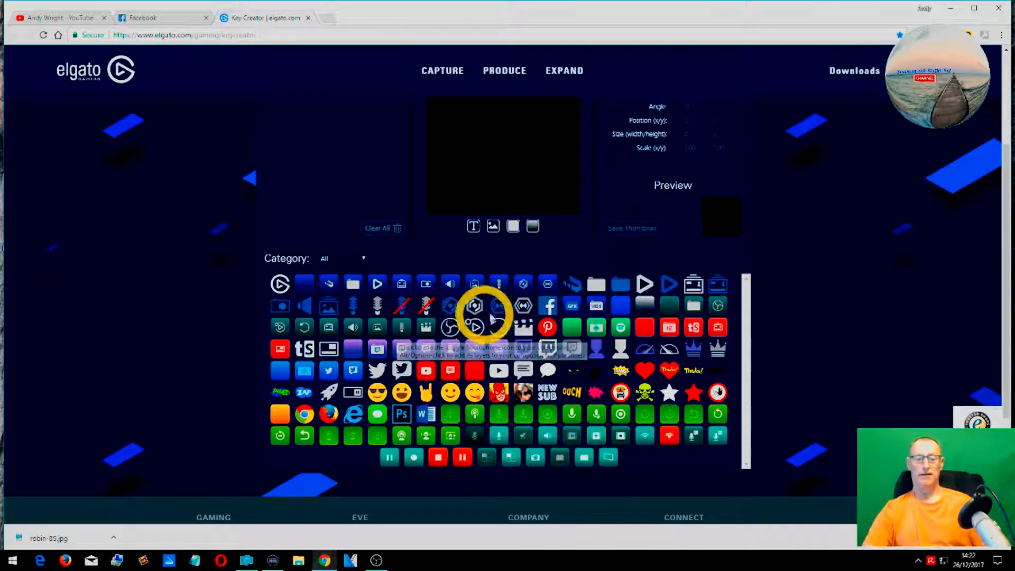
pyautogui.click(718, 307)
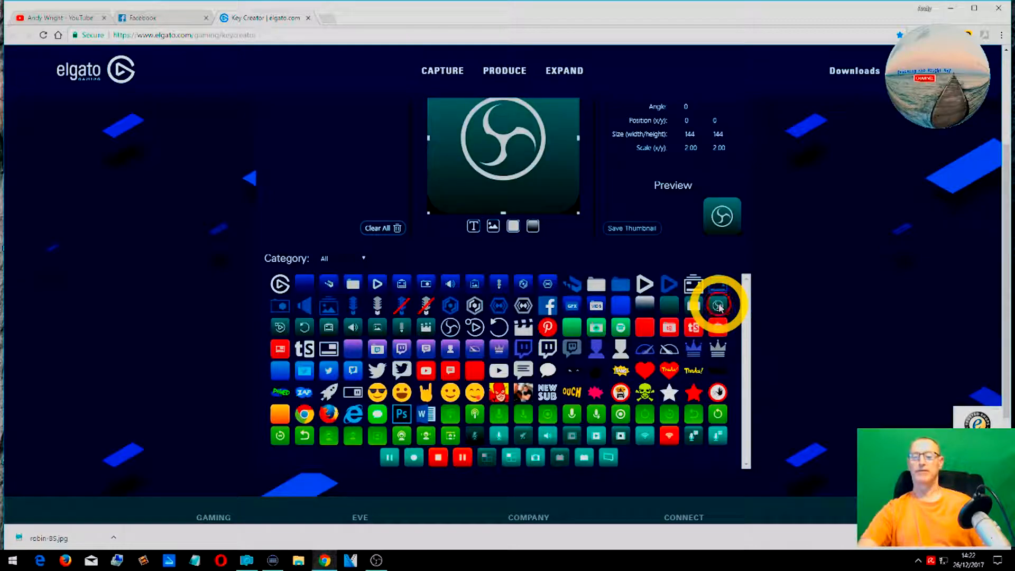
pyautogui.click(672, 307)
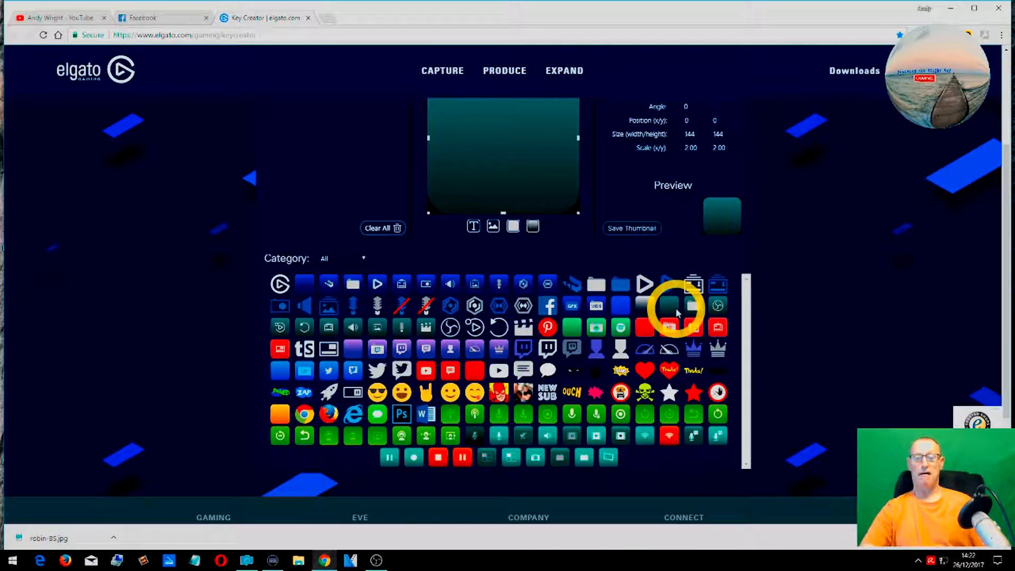
# - Move the OBS BG layer below the Obs Logo layer
pyautogui.scroll(2, 700, 306)
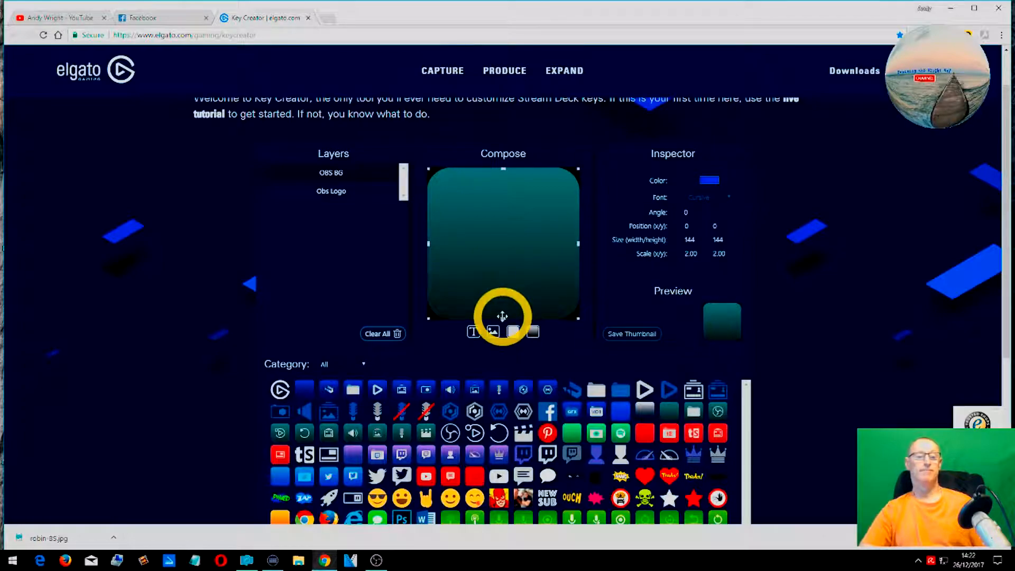
pyautogui.scroll(1, 502, 317)
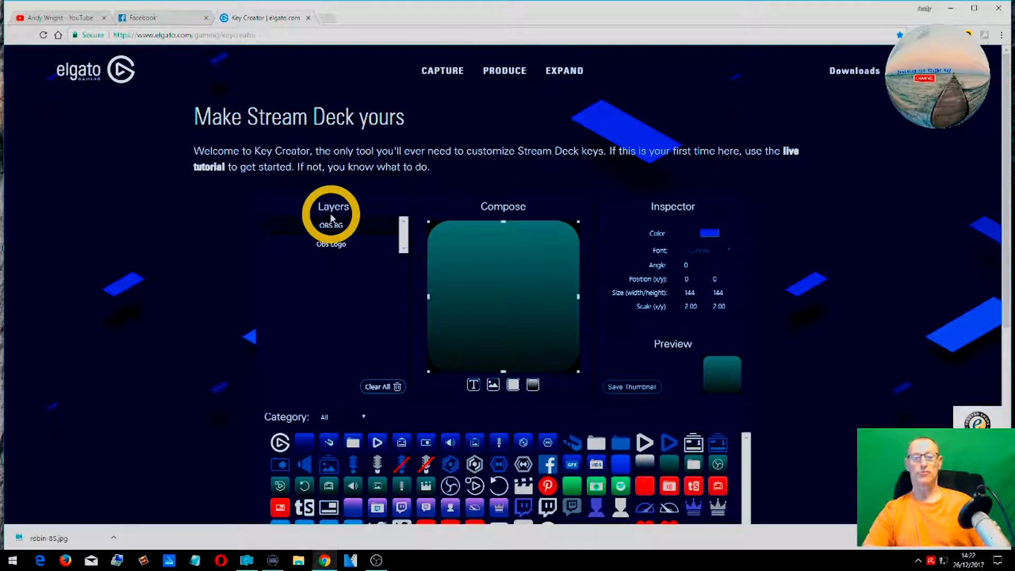
pyautogui.moveTo(374, 222); pyautogui.dragTo(371, 271)
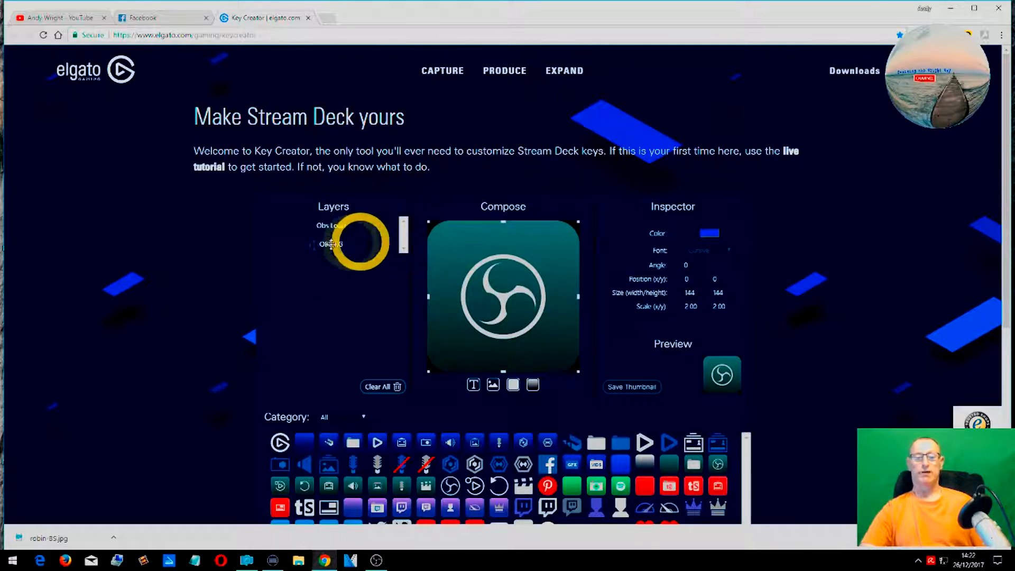
# - Replace the Obs Logo layer by removing it and adding the OBS logo icon again
pyautogui.click(389, 227)
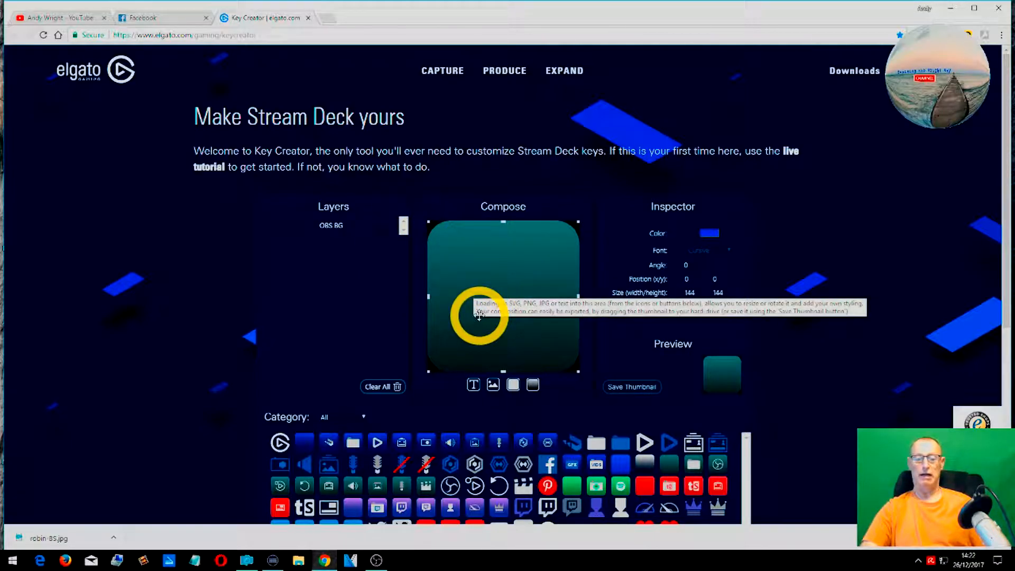
pyautogui.scroll(-4, 416, 284)
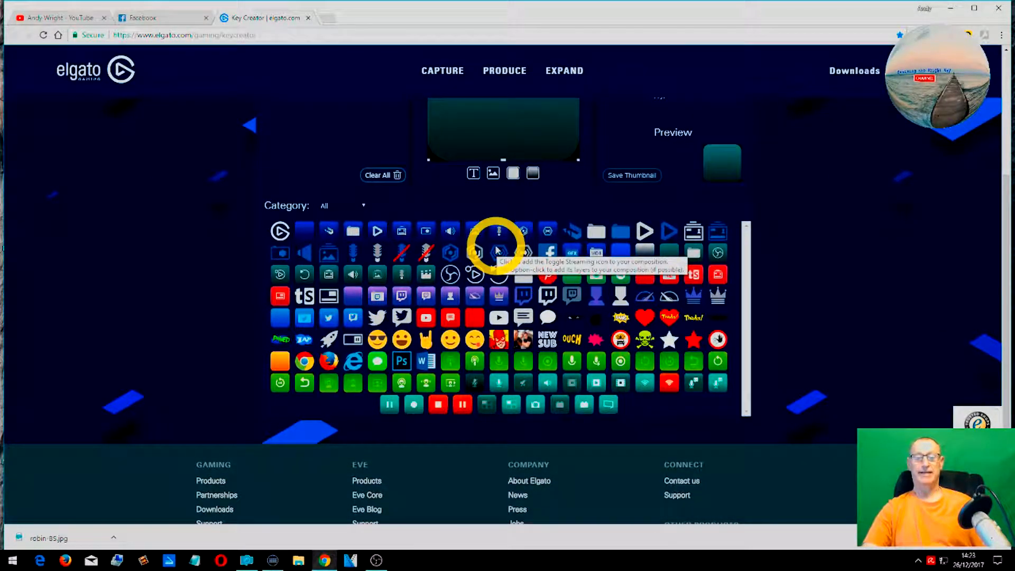
pyautogui.click(451, 275)
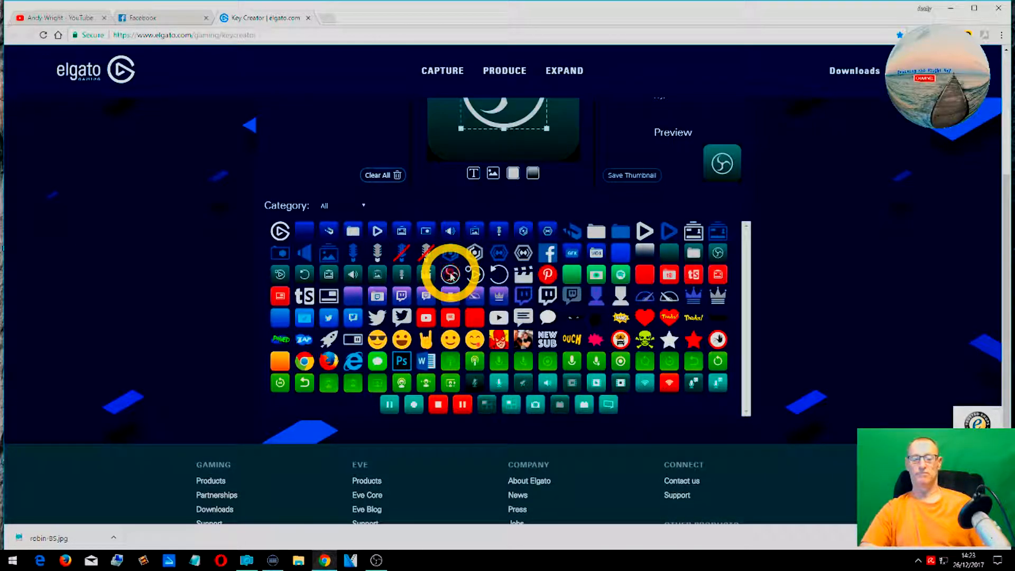
# - Resize the OBS logo to about 1.57 scale and place it in the key's upper-left corner
pyautogui.scroll(2, 475, 253)
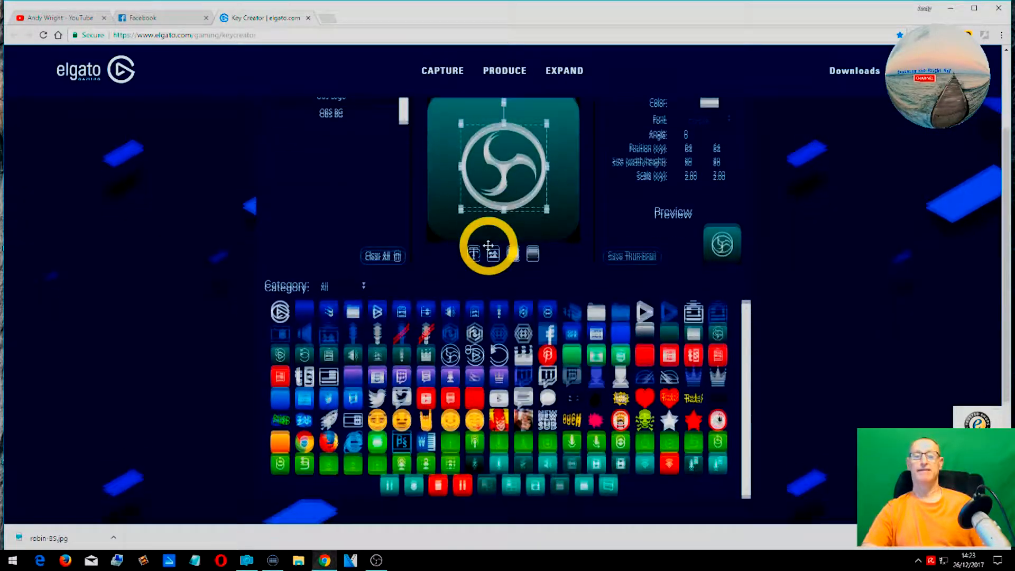
pyautogui.scroll(2, 488, 246)
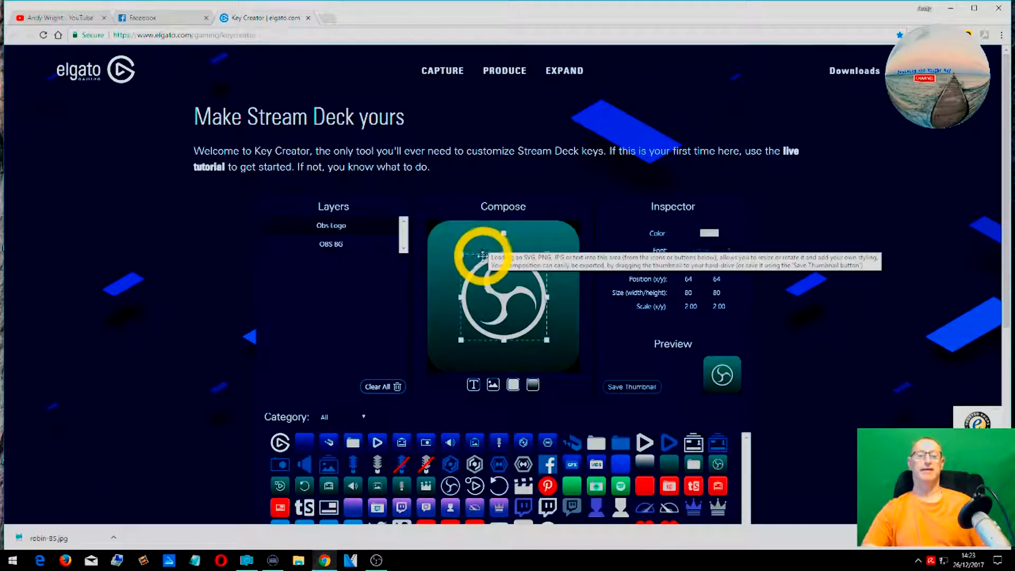
pyautogui.moveTo(461, 254)
pyautogui.mouseDown()
pyautogui.moveTo(509, 288)
pyautogui.moveTo(510, 311)
pyautogui.moveTo(477, 240)
pyautogui.moveTo(448, 263)
pyautogui.moveTo(453, 251)
pyautogui.mouseUp()
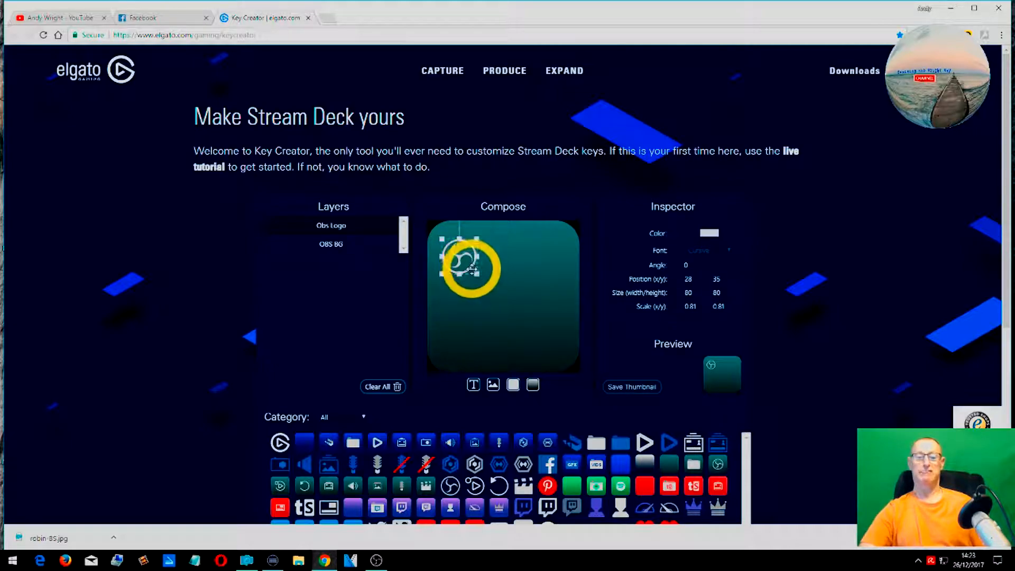
pyautogui.moveTo(476, 271); pyautogui.dragTo(531, 290)
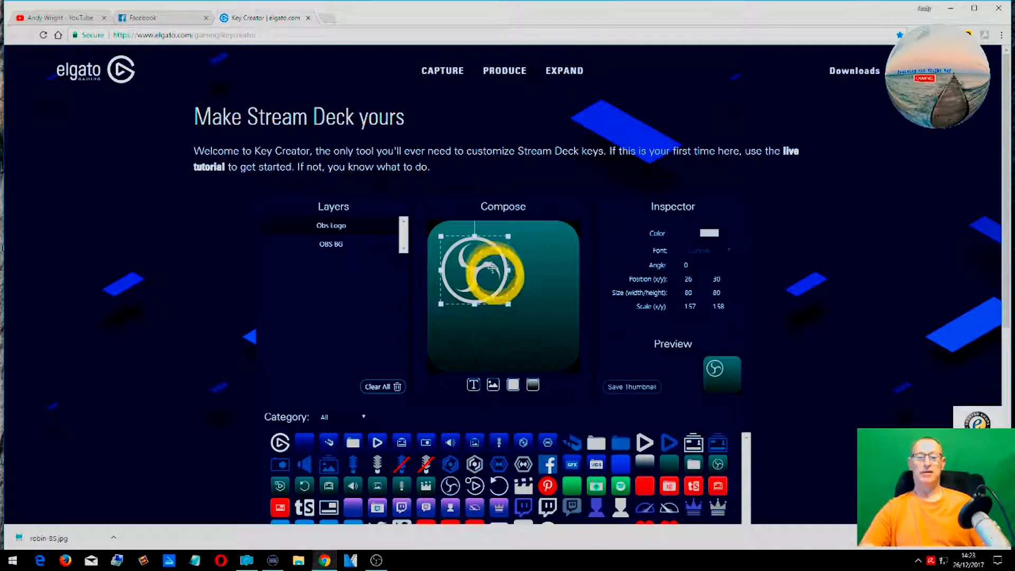
# - Recolour the OBS logo cyan
pyautogui.click(710, 233)
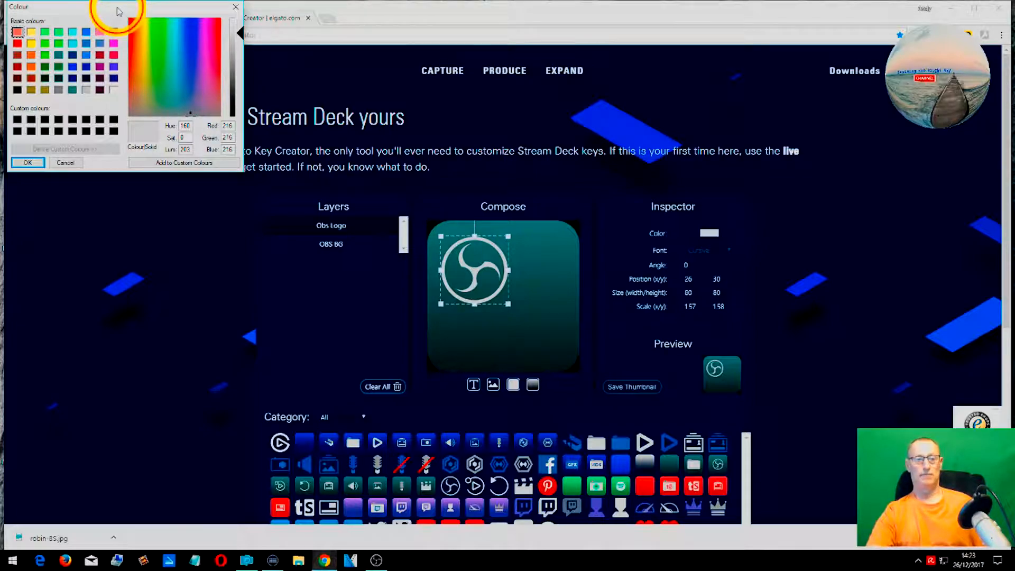
pyautogui.moveTo(117, 10); pyautogui.dragTo(187, 100)
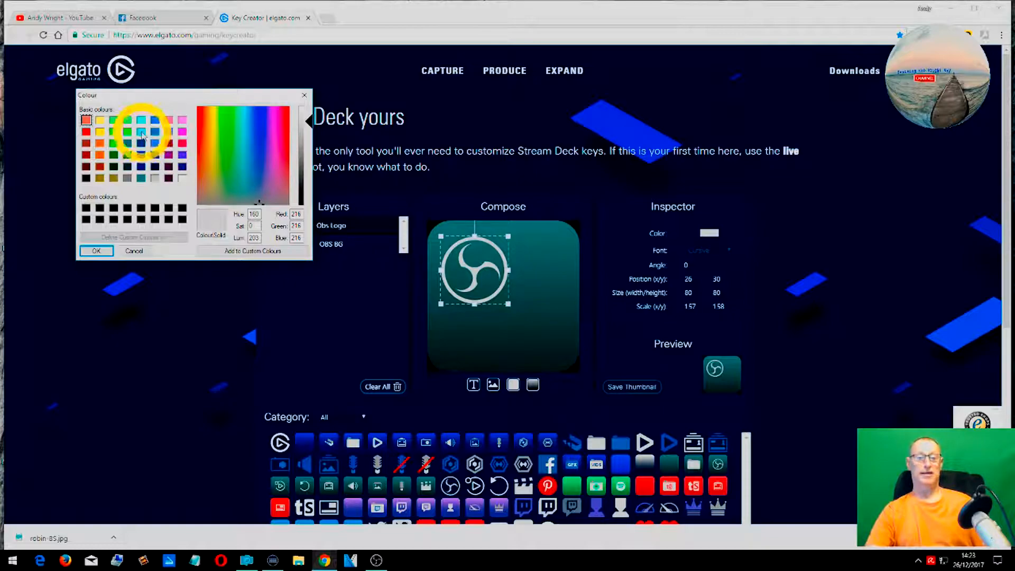
pyautogui.click(142, 134)
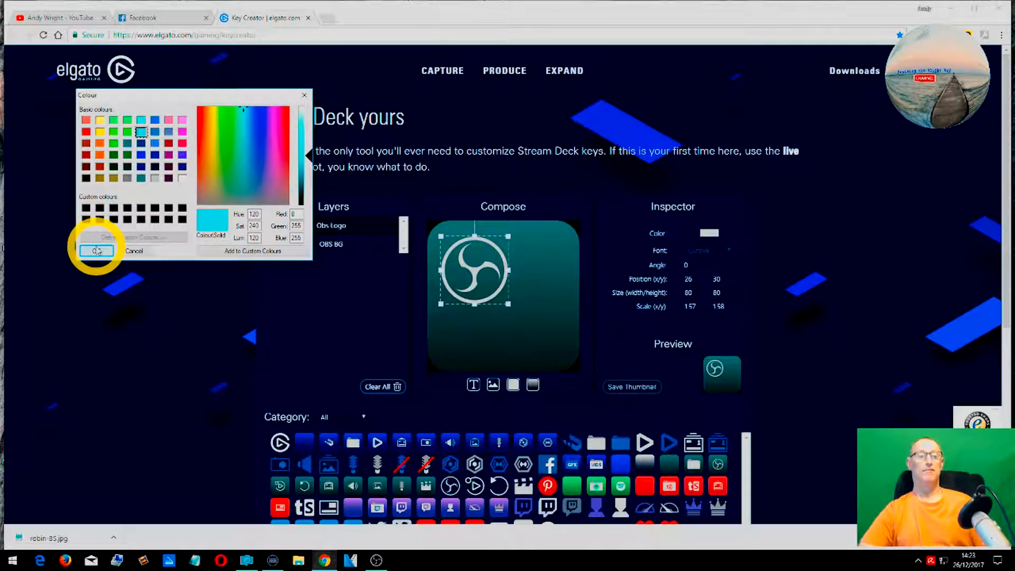
pyautogui.click(97, 251)
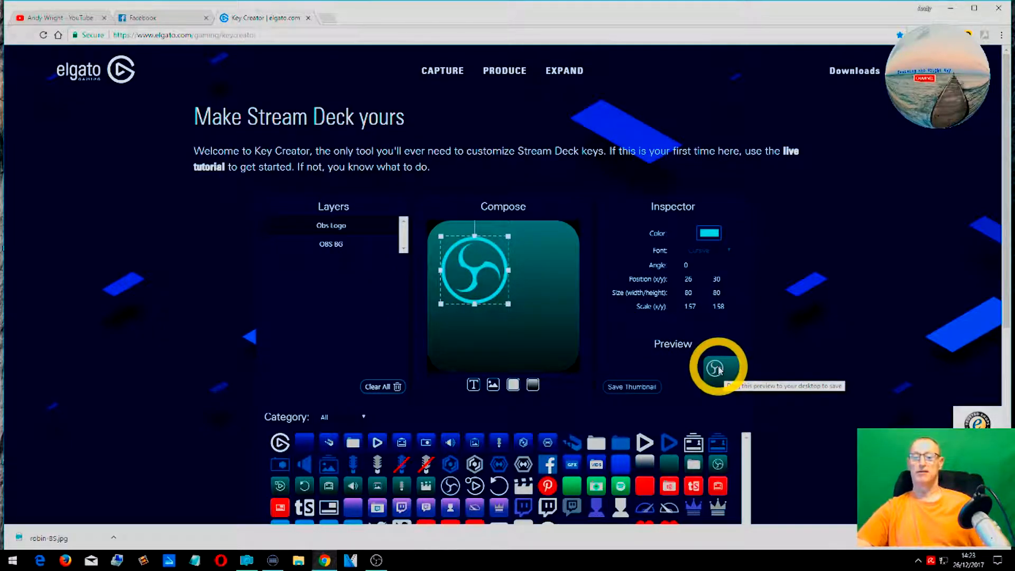
# - Add a text layer to the key
pyautogui.click(455, 324)
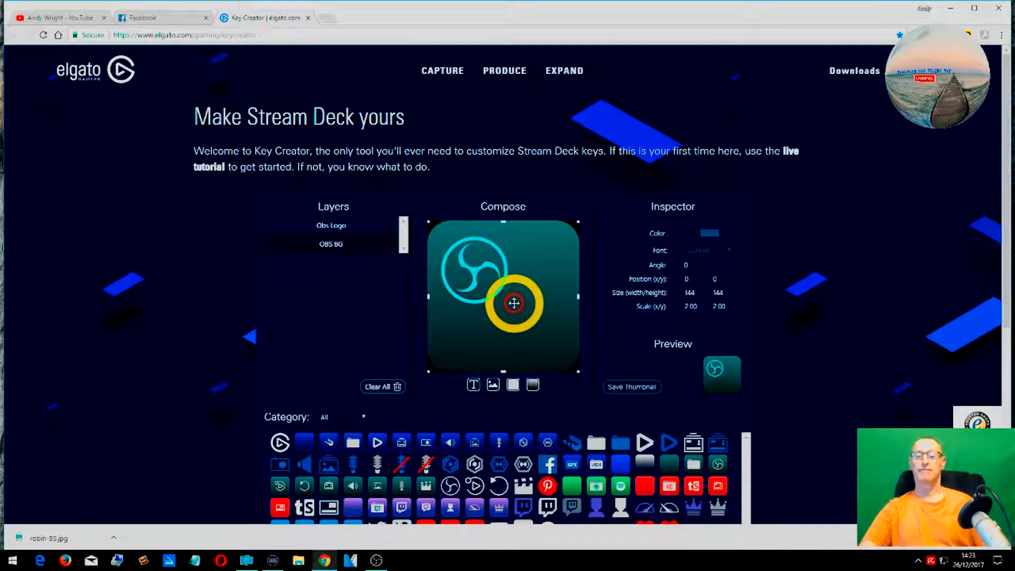
pyautogui.click(478, 290)
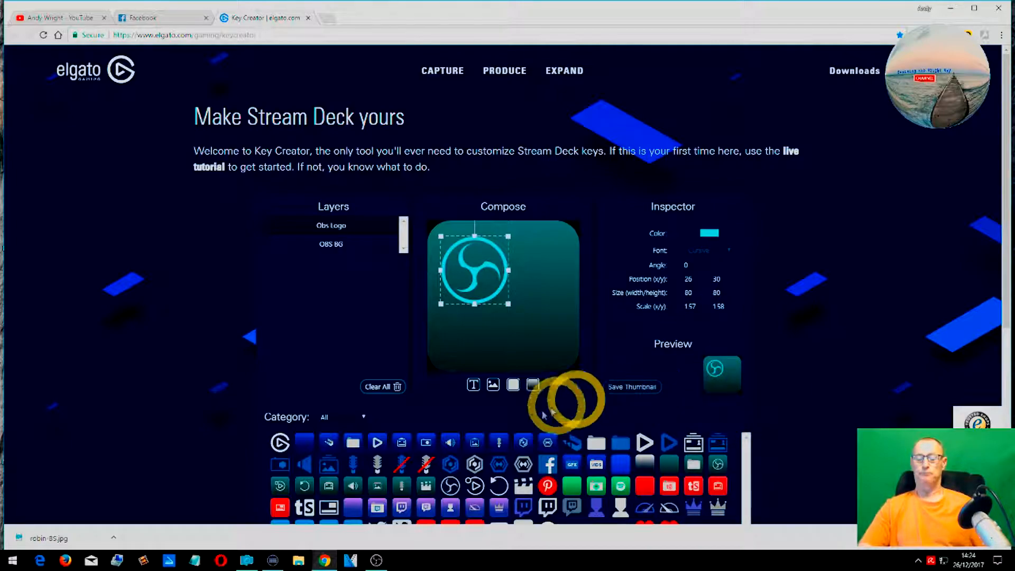
pyautogui.click(473, 385)
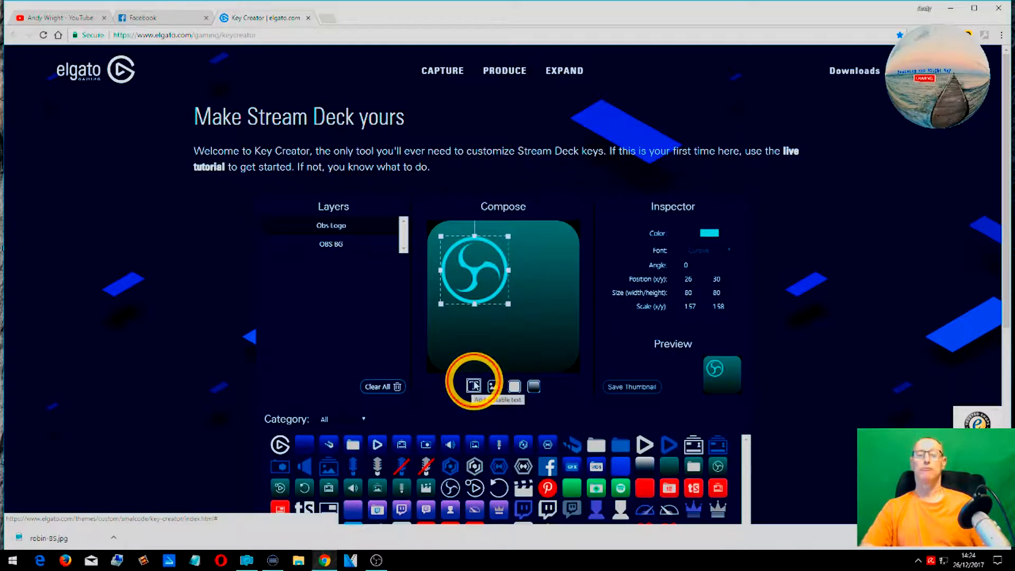
# - Move the text slightly upward, then delete the text layer
pyautogui.scroll(-3, 472, 384)
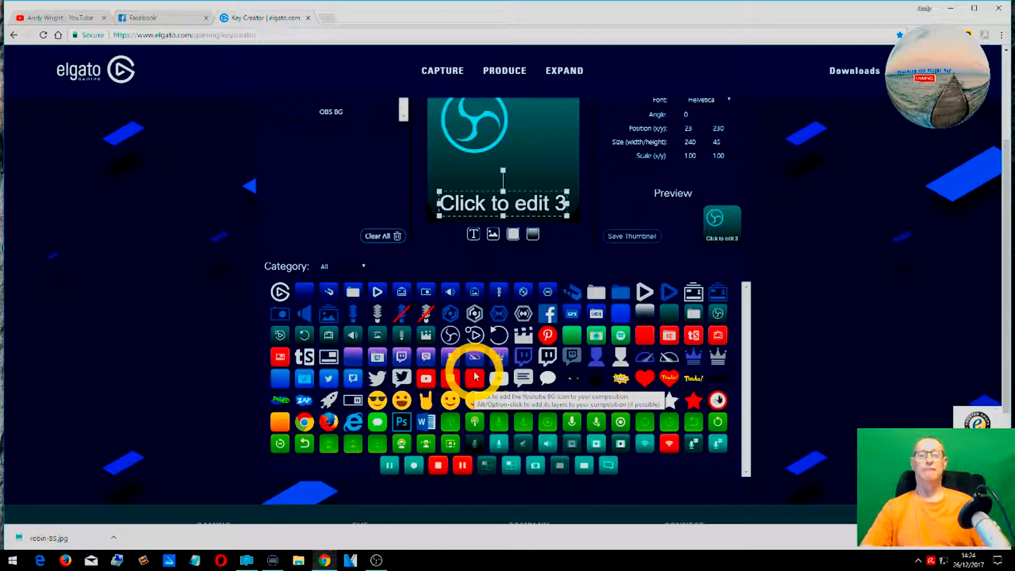
pyautogui.scroll(3, 447, 339)
pyautogui.scroll(-1, 389, 353)
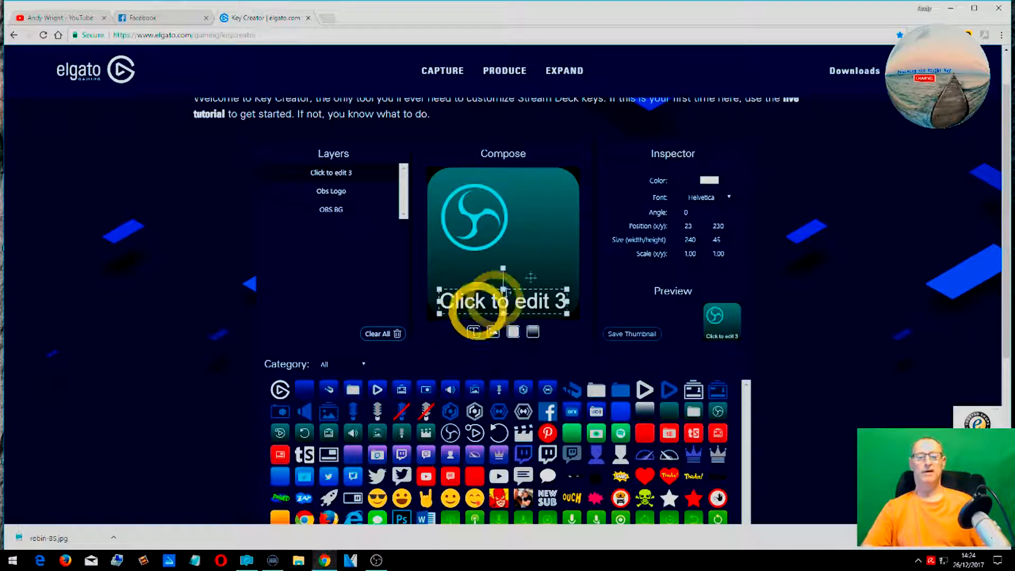
pyautogui.moveTo(524, 304); pyautogui.dragTo(521, 278)
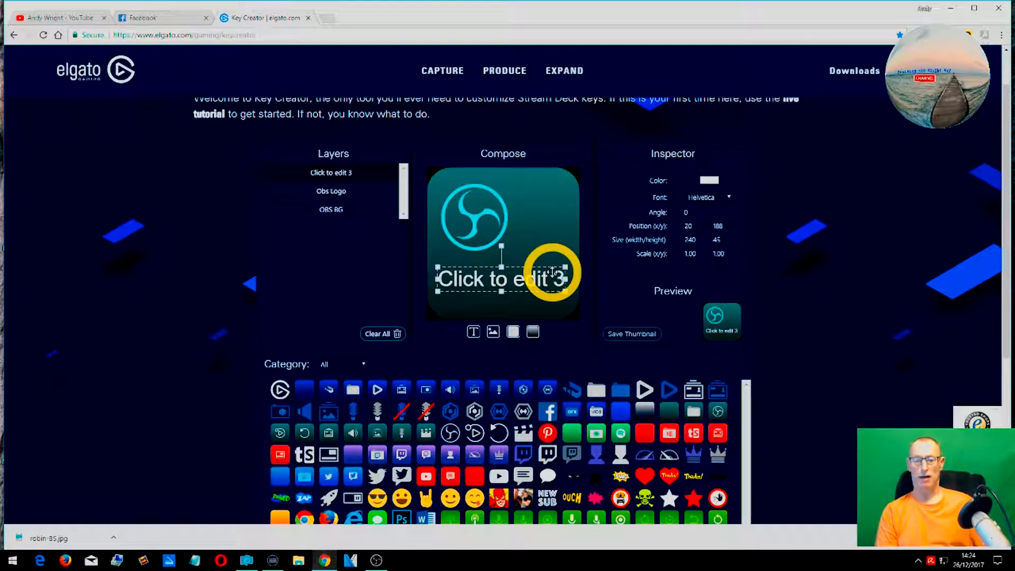
pyautogui.press('Delete')
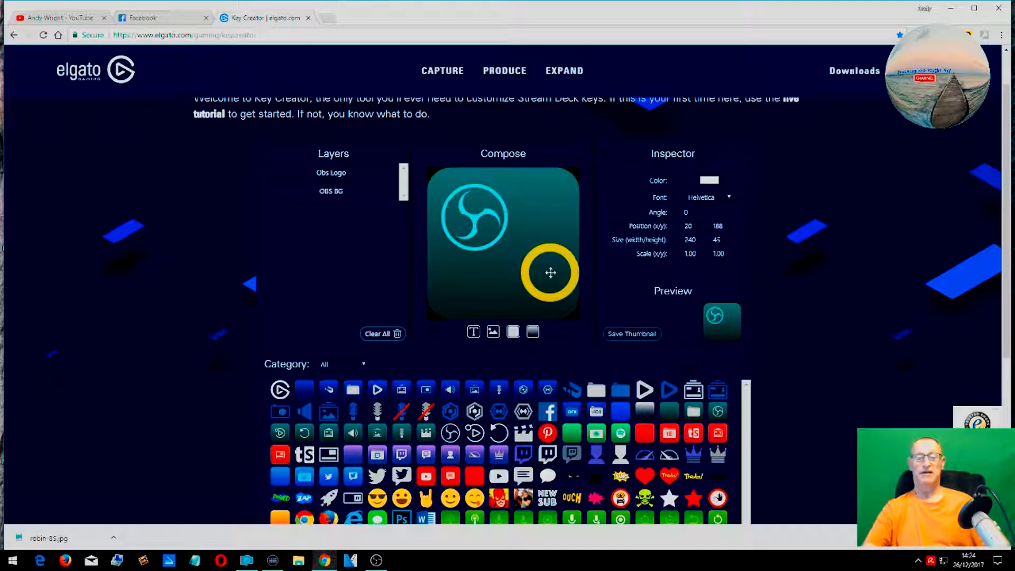
# - Add a new text layer and move it slightly upward below the logo
pyautogui.click(474, 333)
pyautogui.scroll(-2, 474, 333)
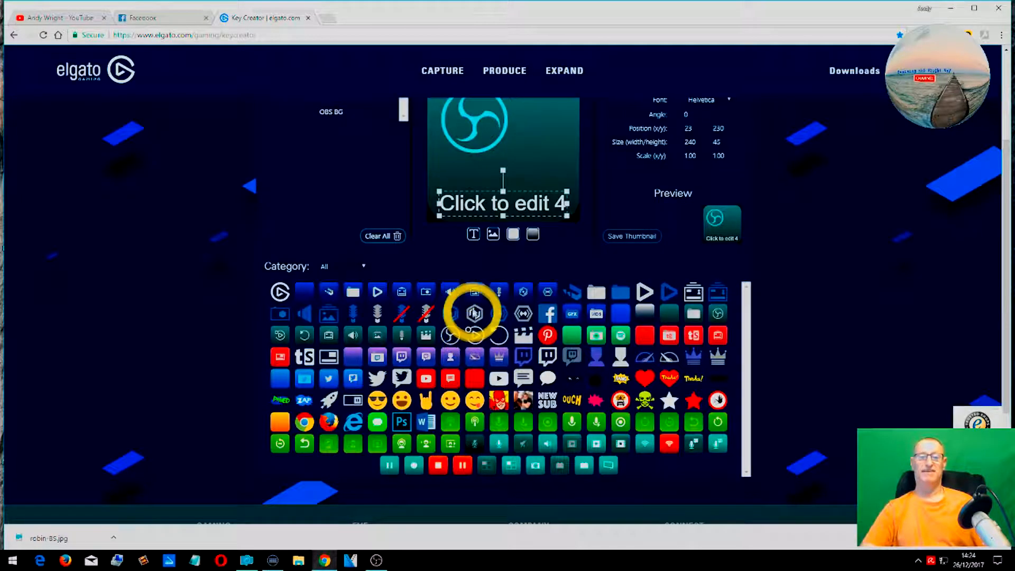
pyautogui.scroll(2, 465, 288)
pyautogui.moveTo(457, 306); pyautogui.dragTo(455, 287)
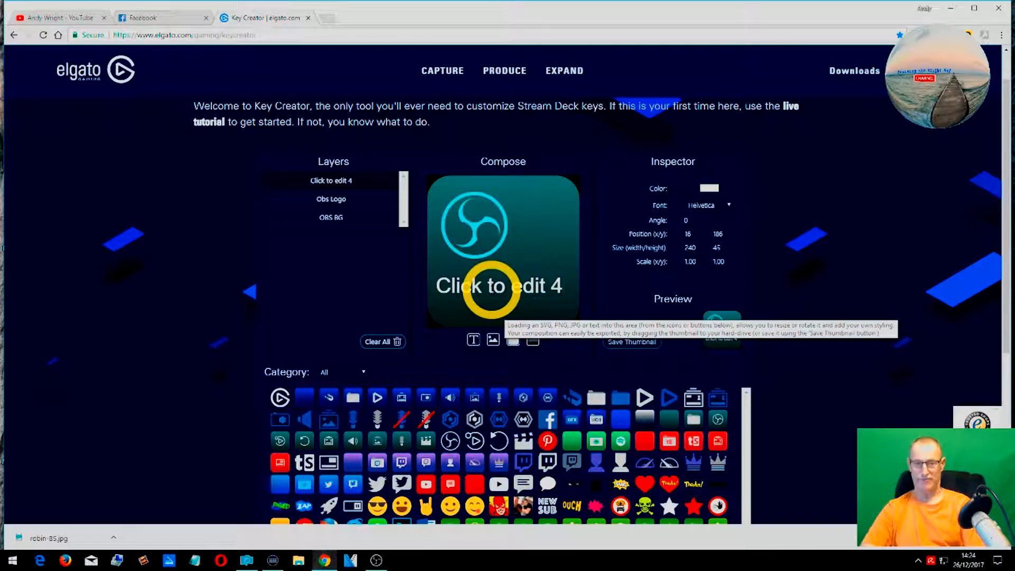
# - Edit the text layer to read "title for button"
pyautogui.press('Delete')
pyautogui.press('Delete')
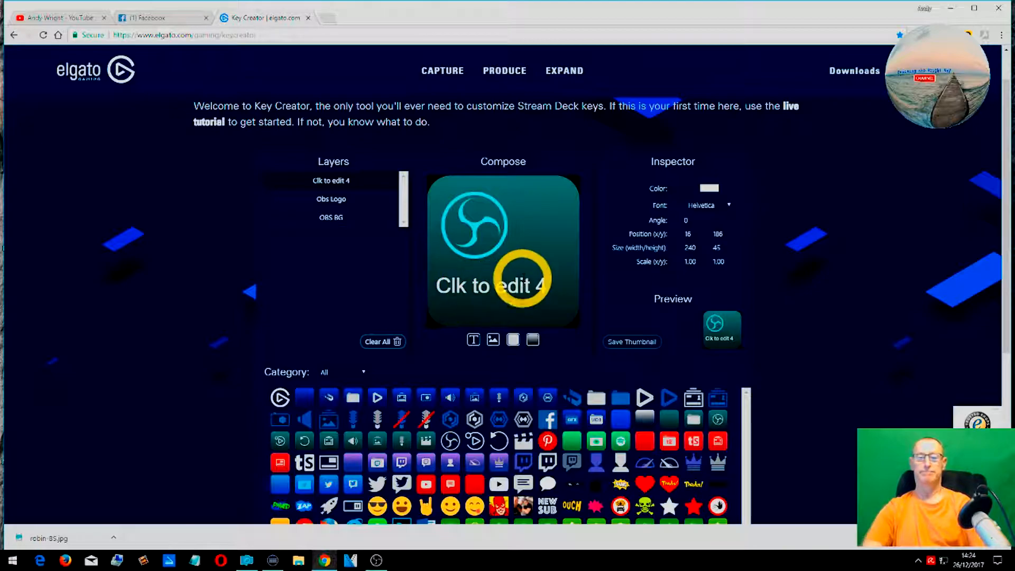
pyautogui.press('Delete')
pyautogui.press('Delete')
pyautogui.press('Delete')
pyautogui.press('Delete')
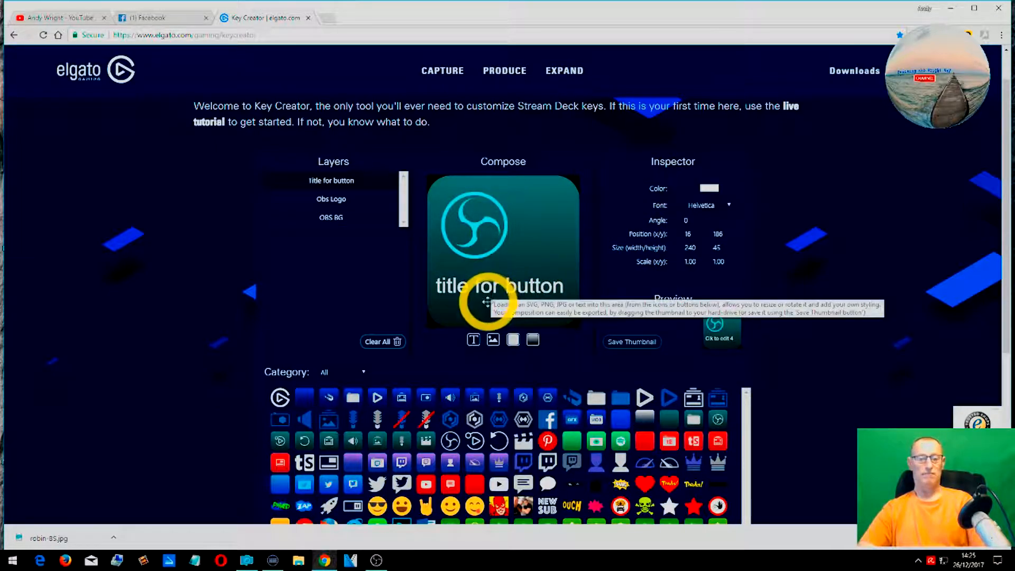
# - Stretch the title text taller, to about 1.06 by 1.95 scale, along the bottom of the key
pyautogui.click(480, 322)
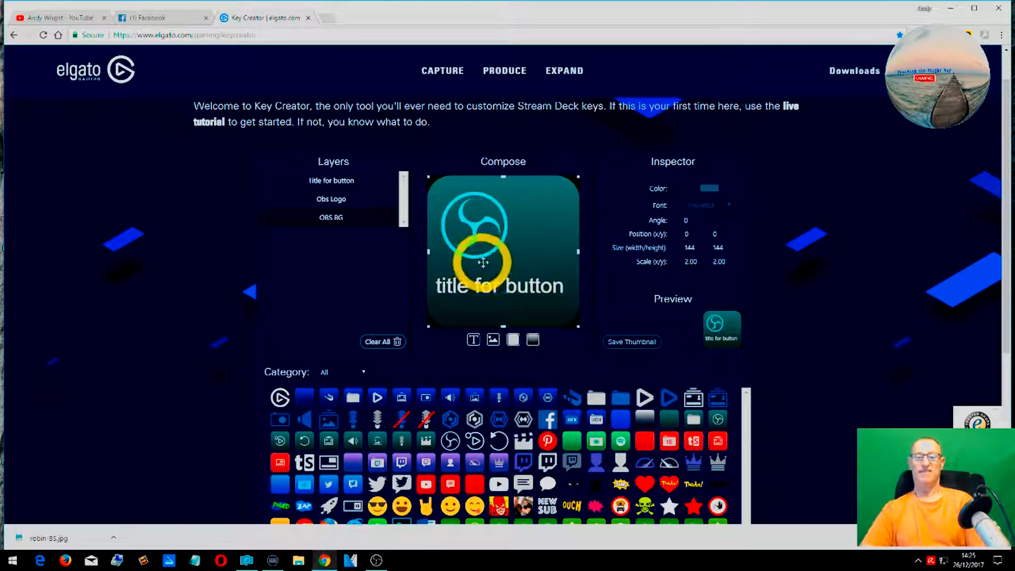
pyautogui.click(494, 284)
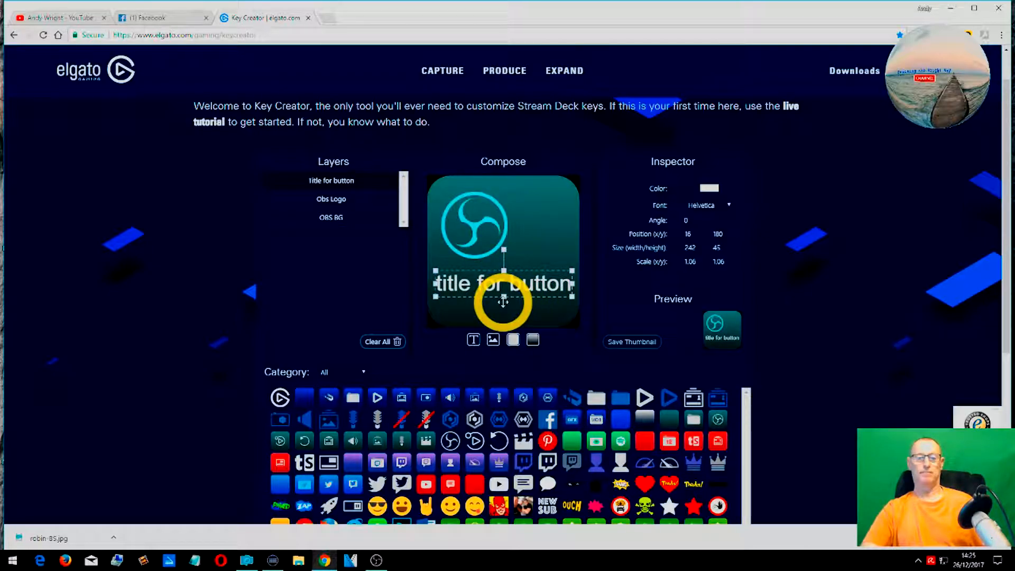
pyautogui.moveTo(506, 300); pyautogui.dragTo(502, 317)
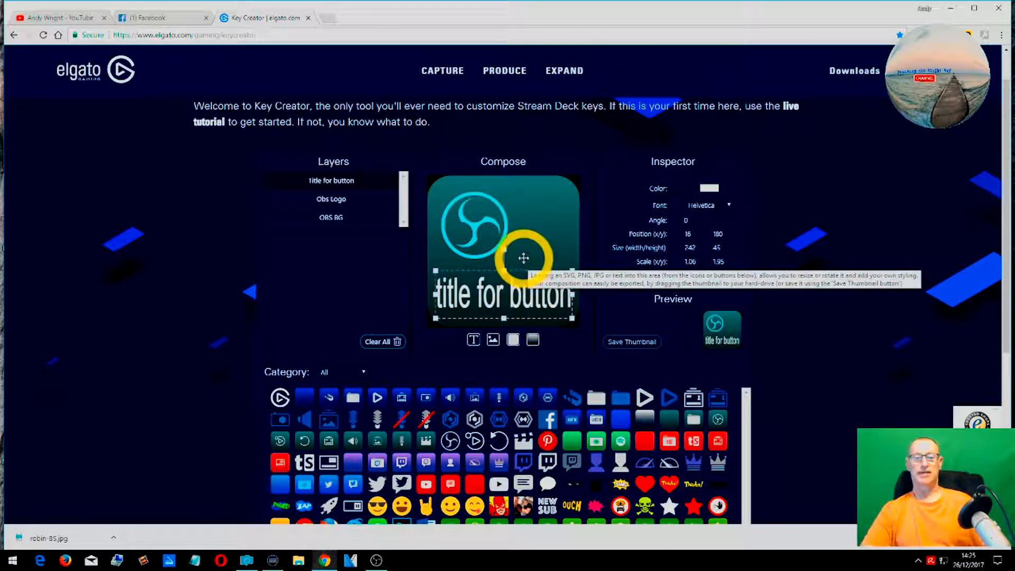
pyautogui.click(505, 248)
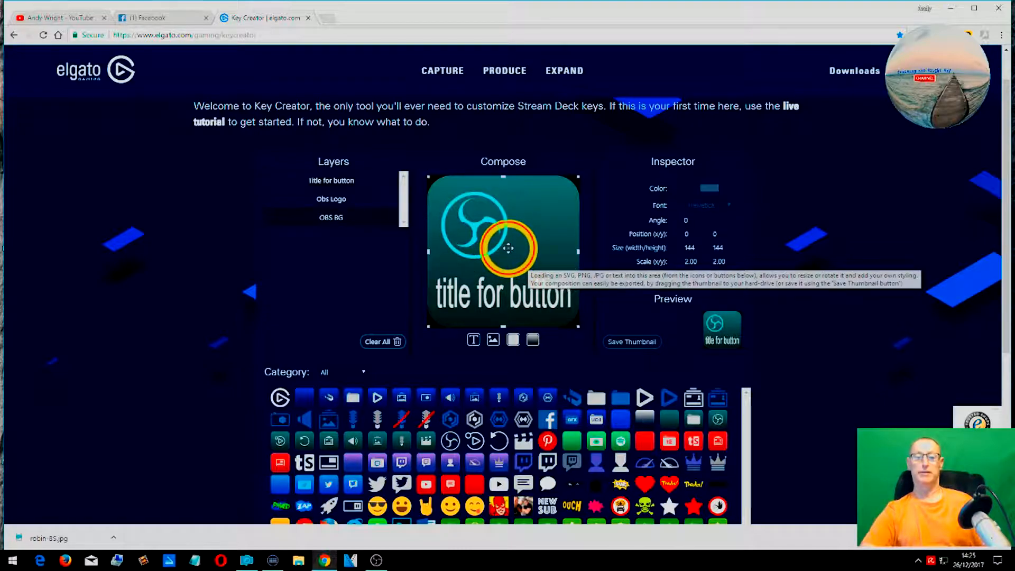
# - Nudge the OBS logo and the background layer slightly within the key
pyautogui.moveTo(505, 247)
pyautogui.mouseDown()
pyautogui.moveTo(521, 252)
pyautogui.moveTo(510, 246)
pyautogui.mouseUp()
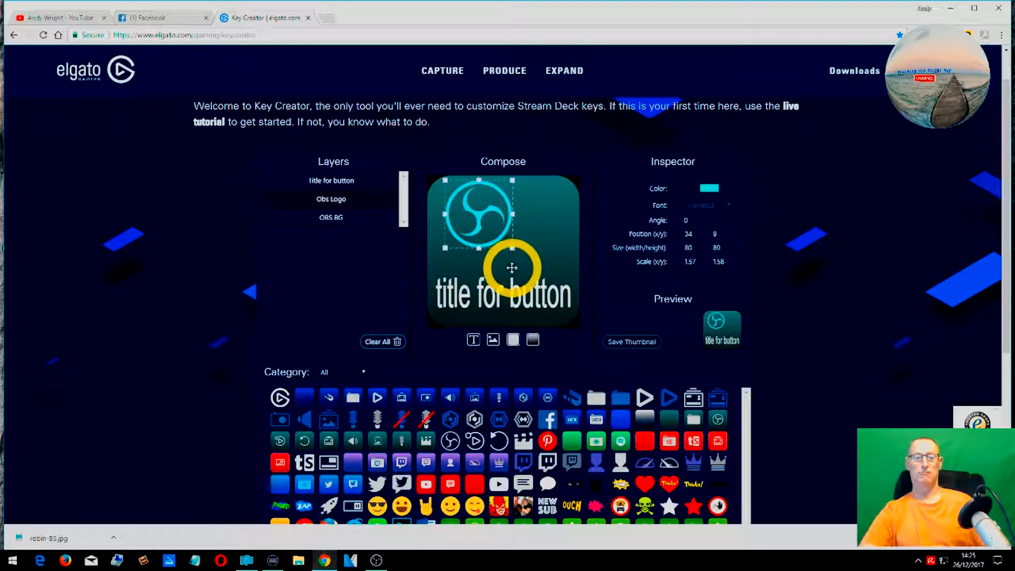
pyautogui.click(502, 271)
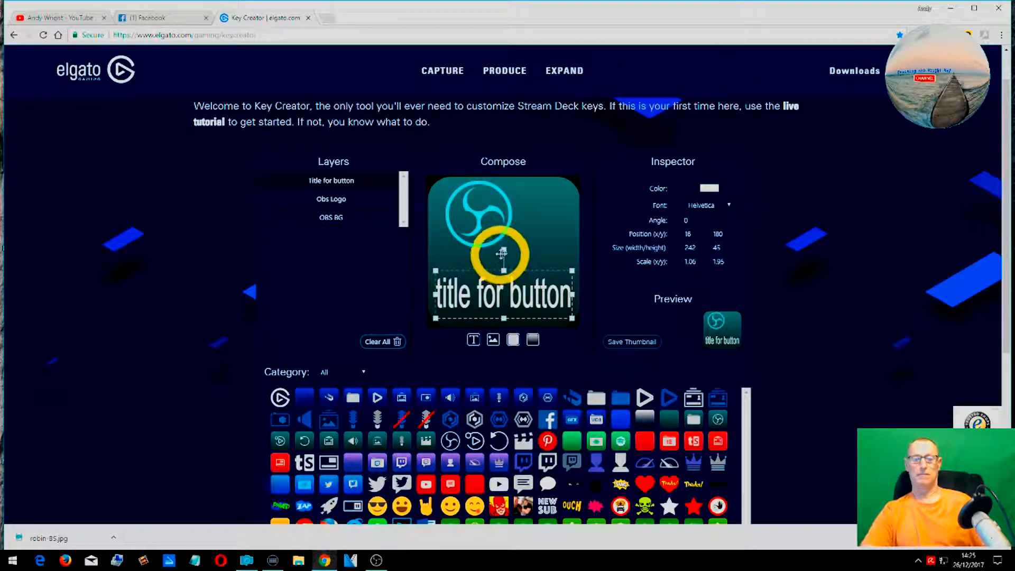
pyautogui.moveTo(507, 247); pyautogui.dragTo(502, 247)
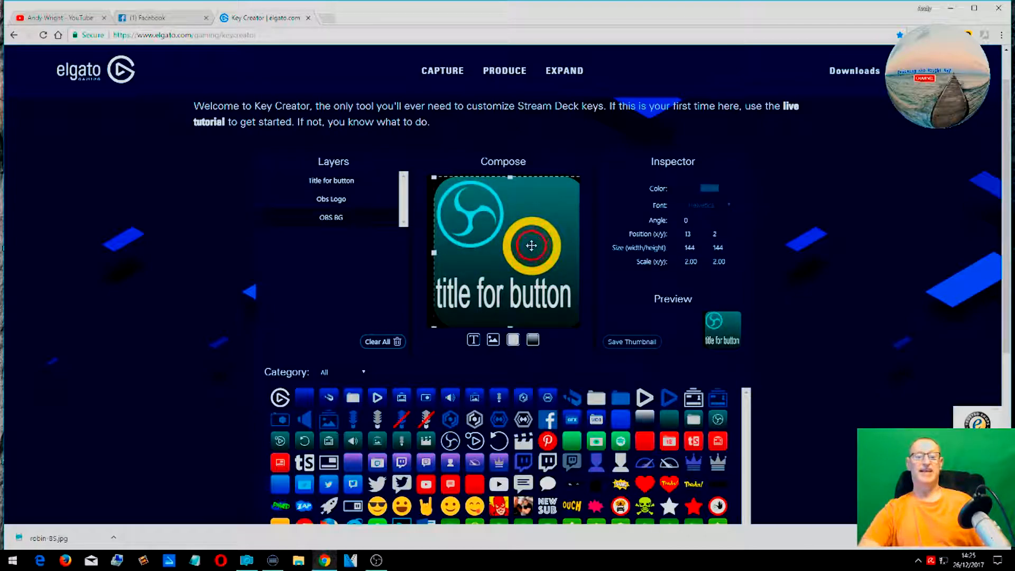
# - Rotate the title text to about 20 degrees and shift it slightly upward
pyautogui.click(527, 300)
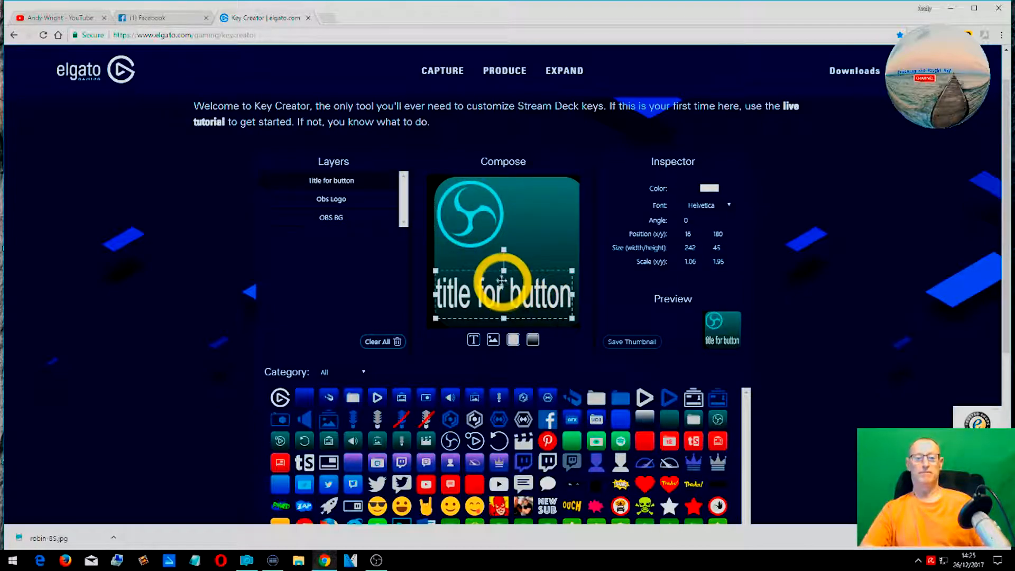
pyautogui.moveTo(503, 249); pyautogui.dragTo(518, 253)
pyautogui.moveTo(501, 295); pyautogui.dragTo(501, 284)
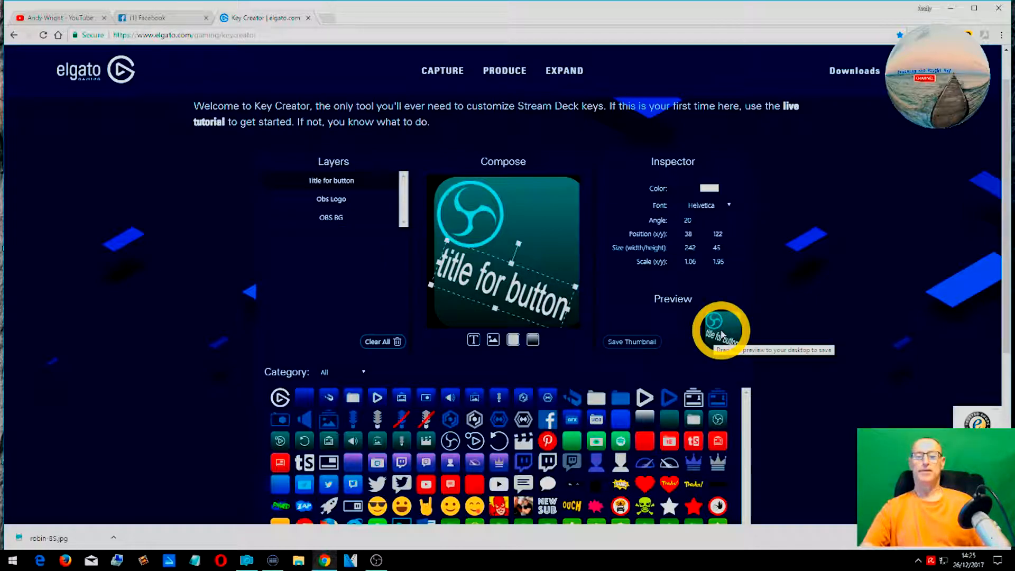
# - Move the OBS logo to the top-right corner of the key
pyautogui.click(478, 209)
pyautogui.moveTo(480, 209); pyautogui.dragTo(545, 210)
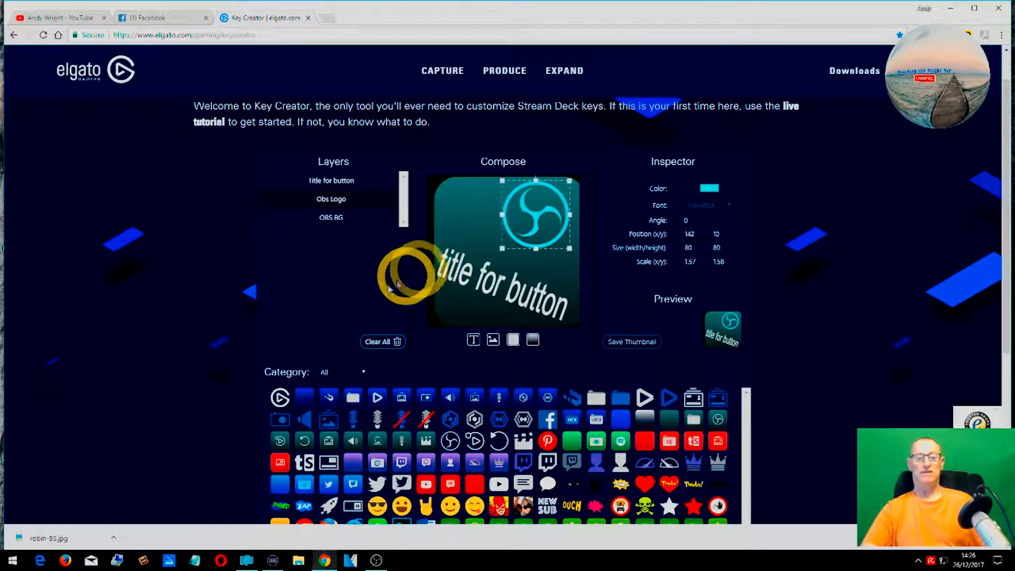
# - Reposition the background layer so it fills the key again
pyautogui.moveTo(453, 256); pyautogui.dragTo(449, 224)
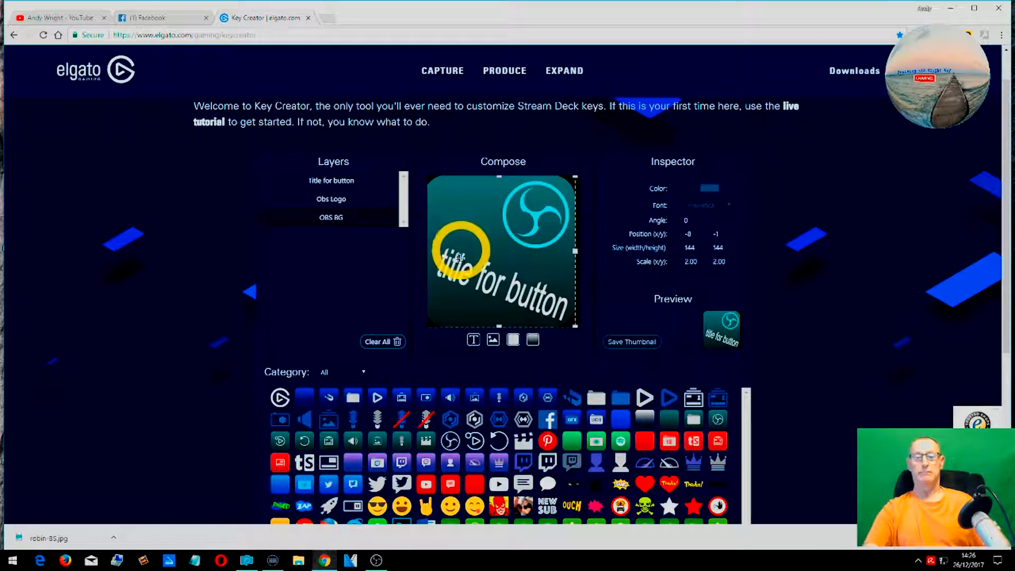
pyautogui.moveTo(453, 323); pyautogui.dragTo(456, 325)
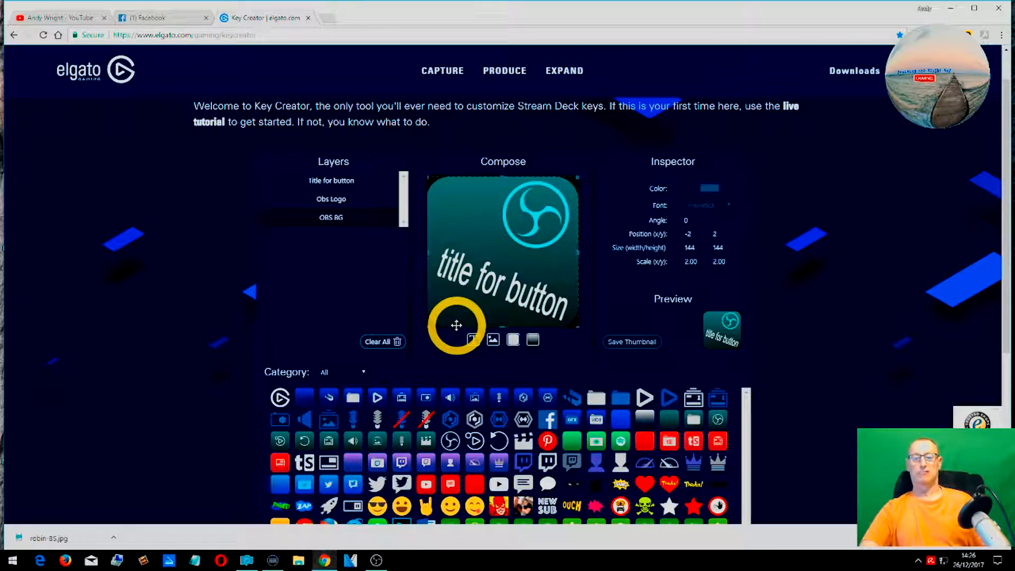
# - Save the thumbnail as testbutton in PNG Image format
pyautogui.click(643, 343)
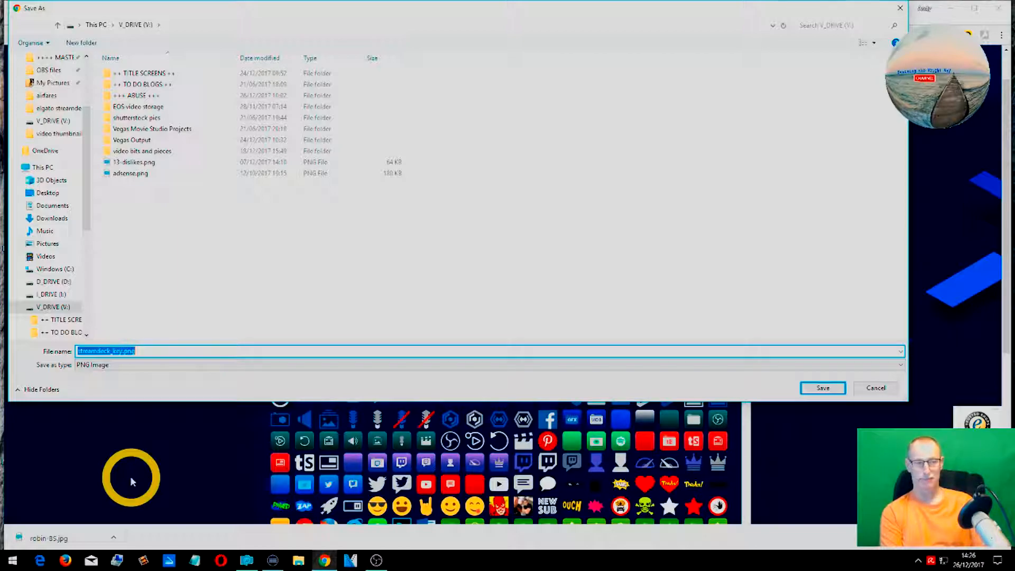
pyautogui.write('test')
pyautogui.write('bi')
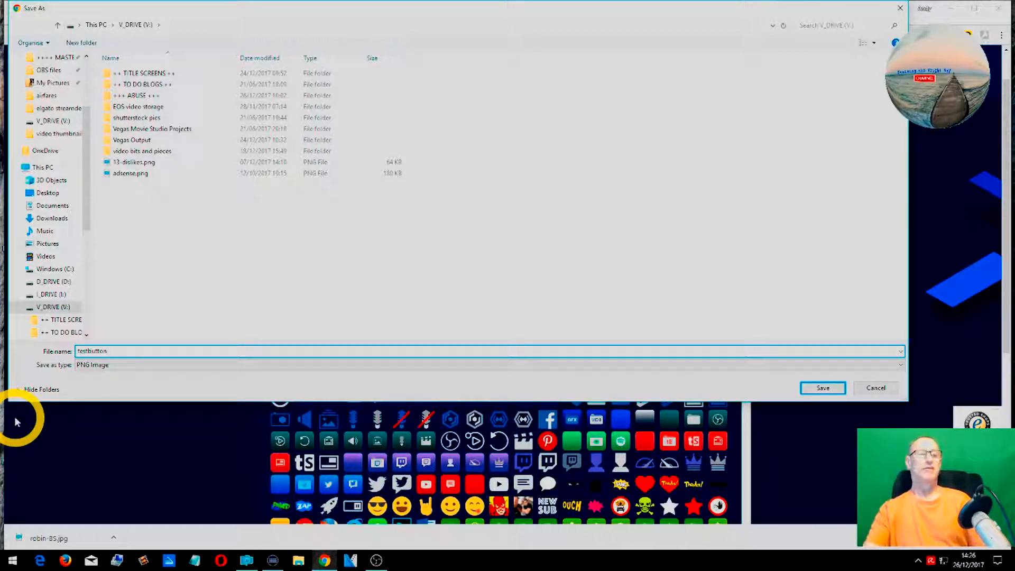
pyautogui.click(161, 367)
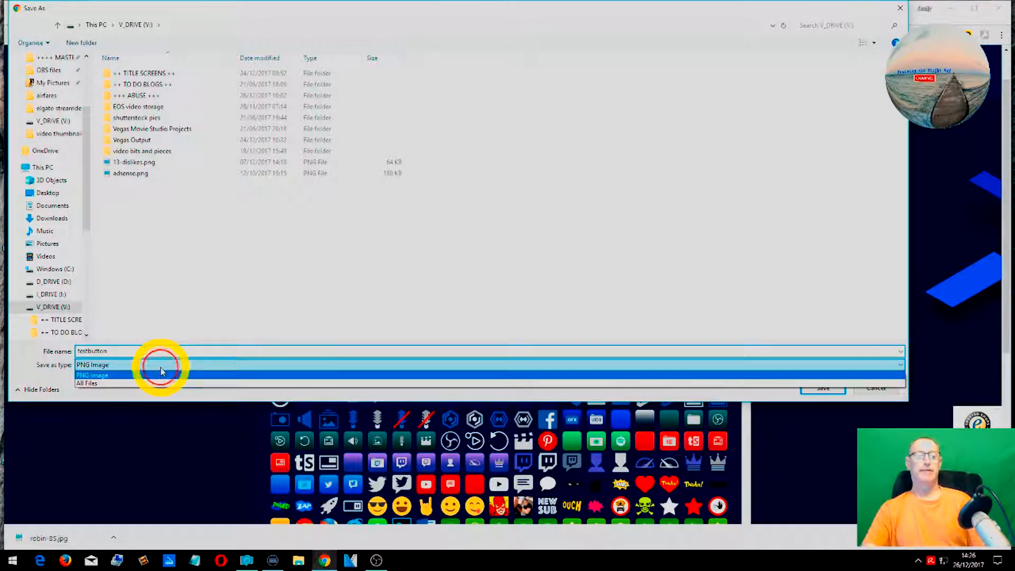
pyautogui.click(152, 365)
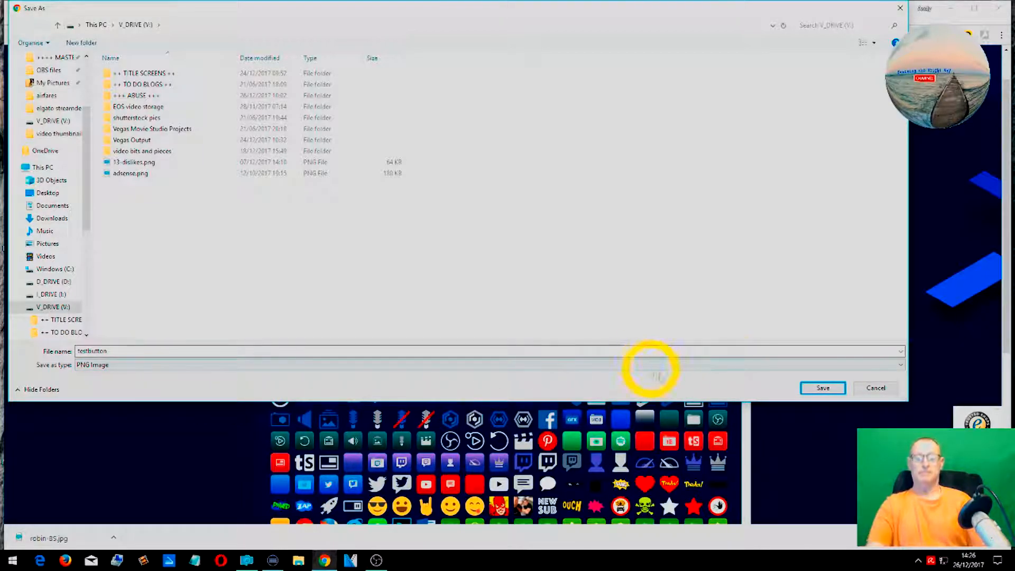
pyautogui.click(836, 392)
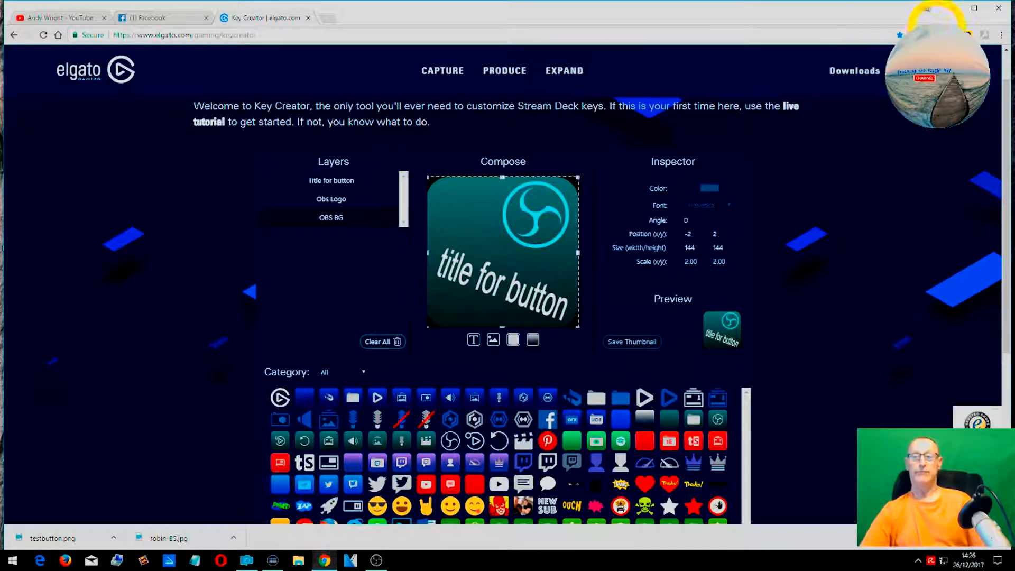
# - Restore the browser window and narrow it to reveal the desktop
pyautogui.click(973, 9)
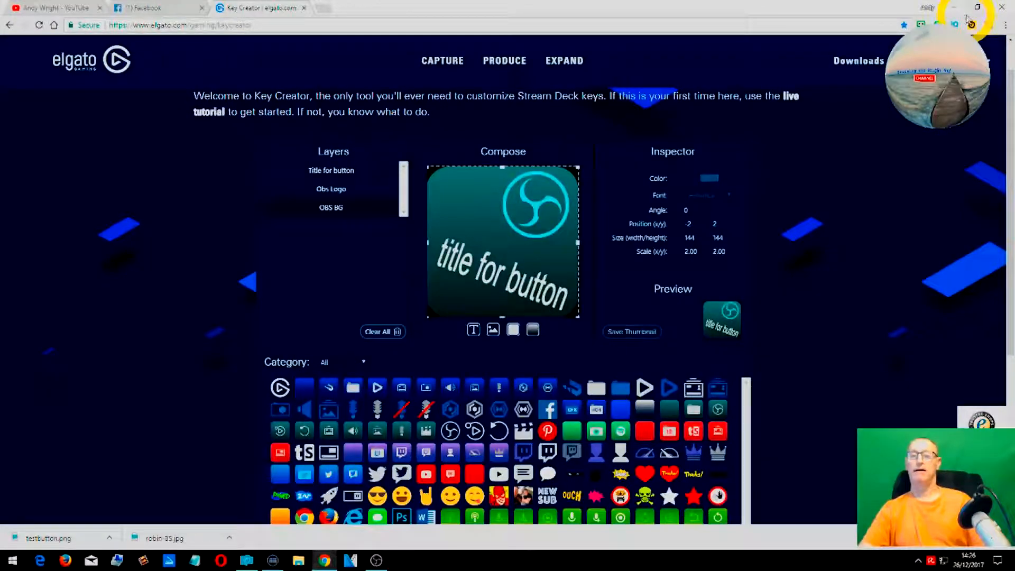
pyautogui.click(977, 8)
pyautogui.click(977, 9)
pyautogui.click(977, 9)
pyautogui.click(977, 9)
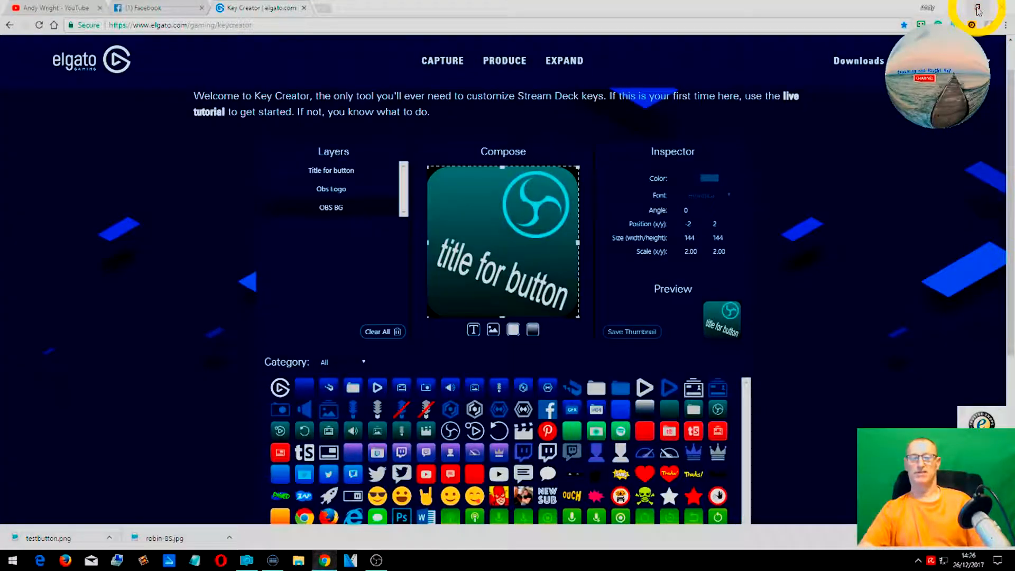
pyautogui.click(977, 9)
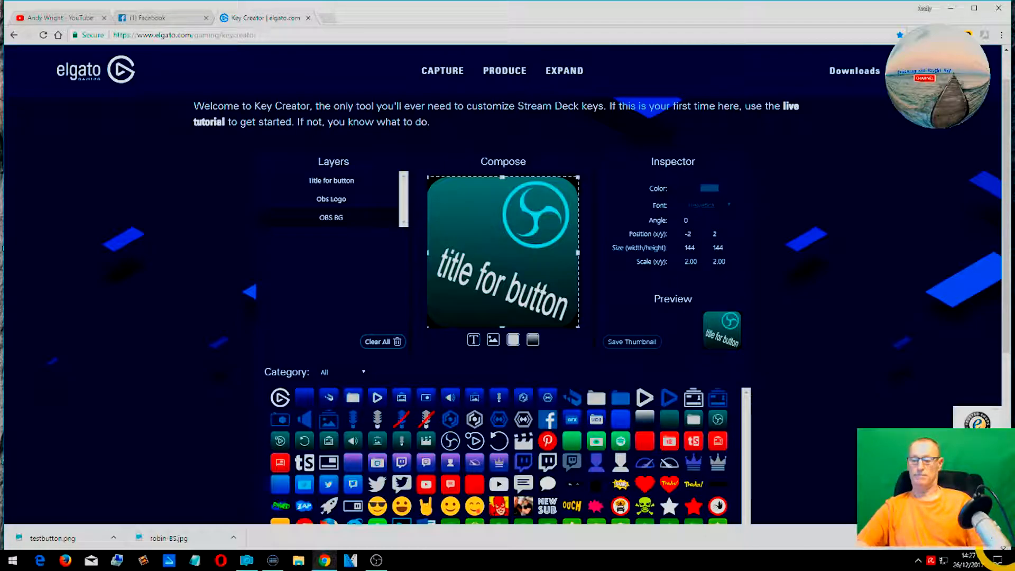
pyautogui.moveTo(1004, 565); pyautogui.dragTo(773, 568)
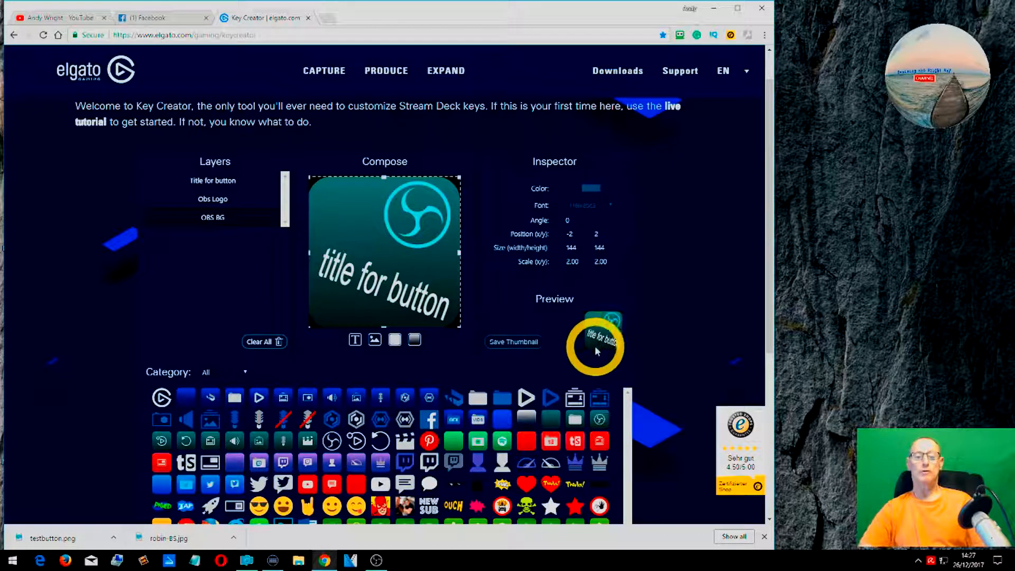
# - Drag the preview image out onto the desktop to save it as a file
pyautogui.click(608, 338)
pyautogui.moveTo(609, 341); pyautogui.dragTo(854, 293)
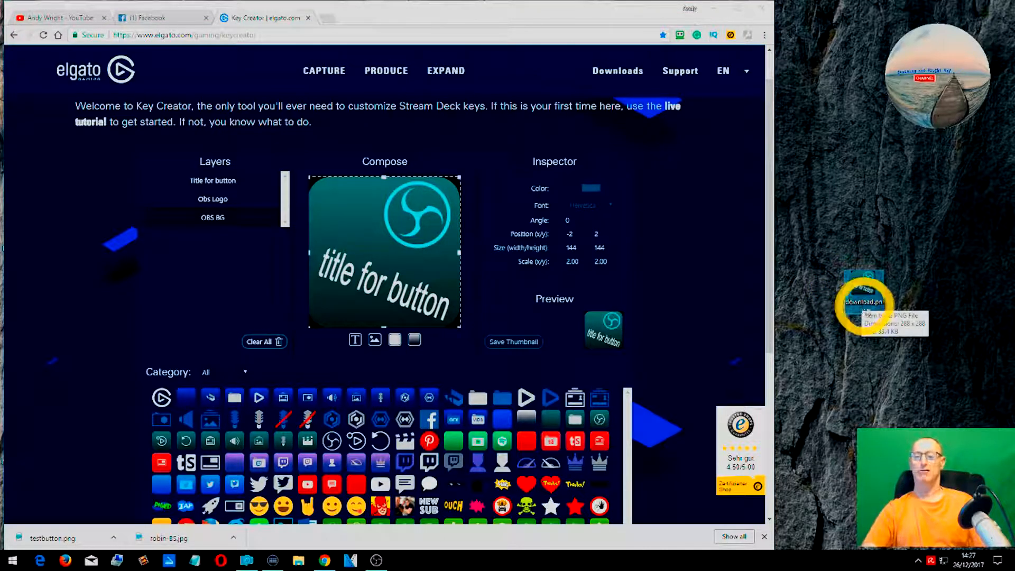
# - Rename the desktop image file to testbutton.png
pyautogui.rightClick(861, 304)
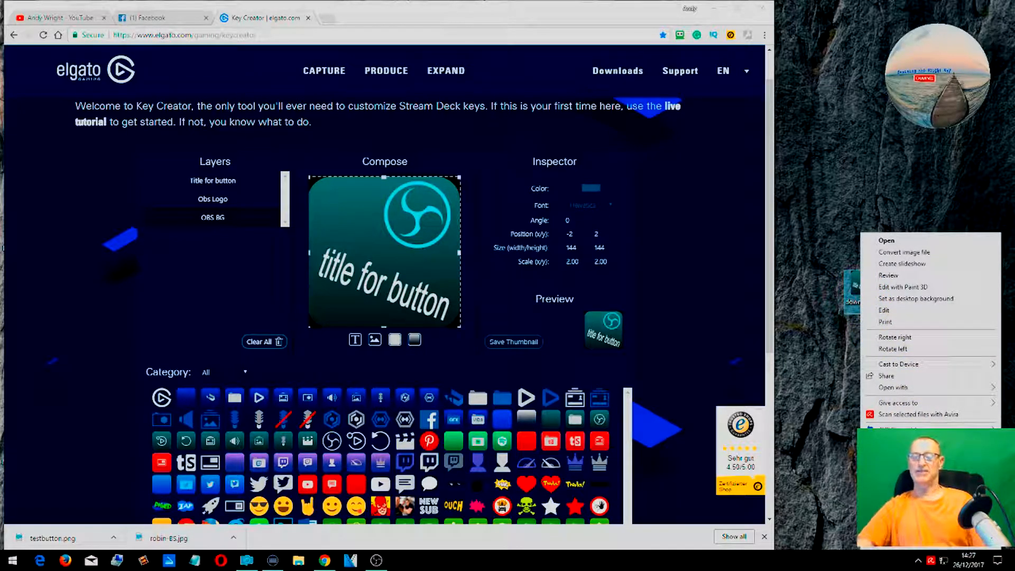
pyautogui.click(904, 527)
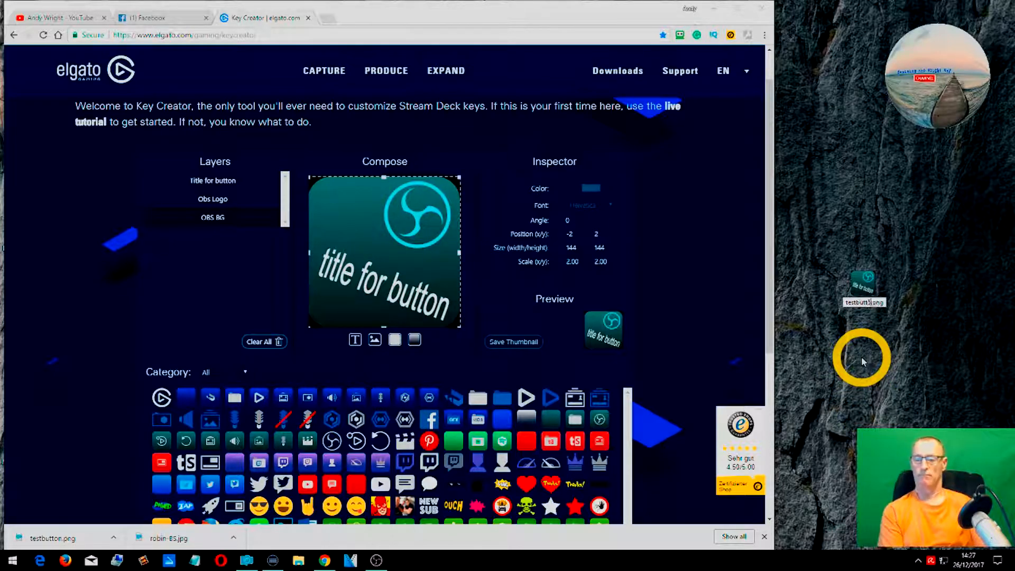
pyautogui.press('Return')
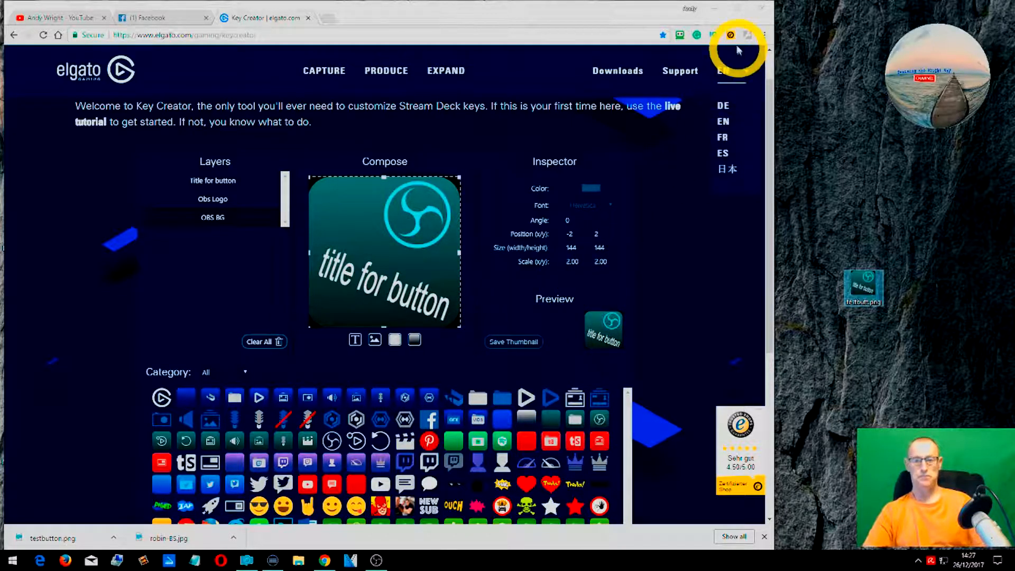
# - Maximize the browser window and clear all layers from the composition
pyautogui.click(738, 10)
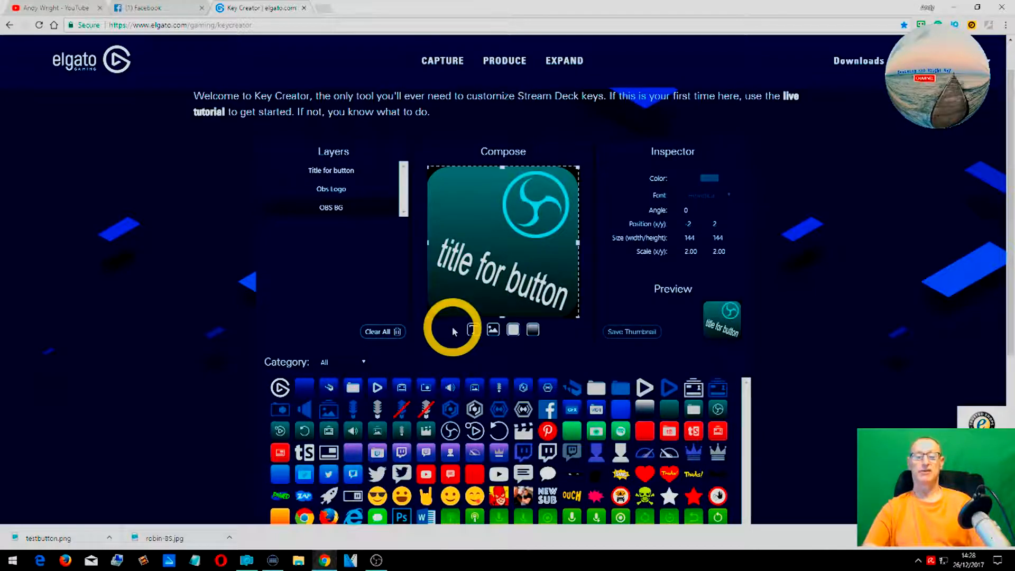
pyautogui.click(384, 339)
pyautogui.scroll(-2, 383, 338)
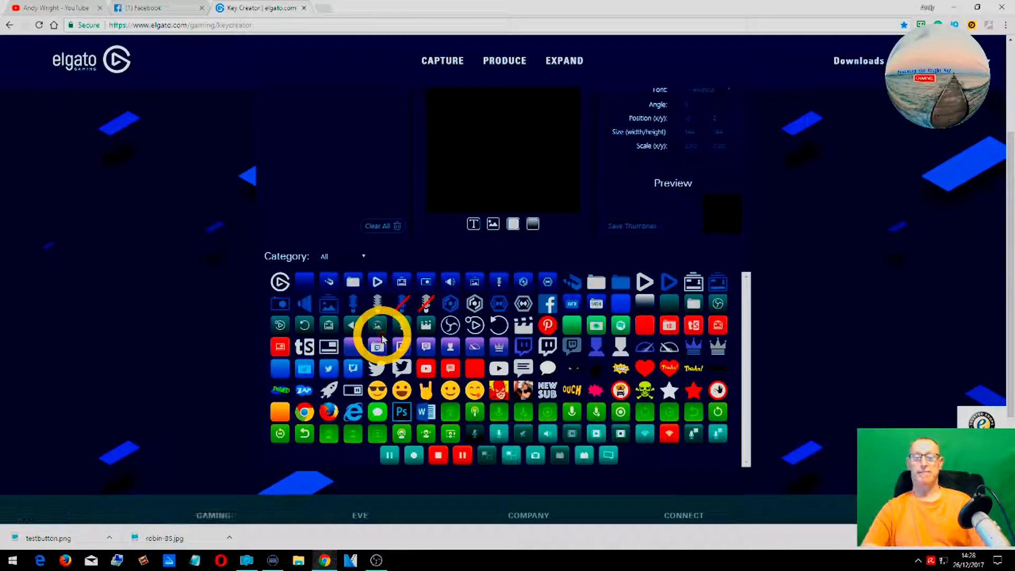
pyautogui.scroll(3, 390, 340)
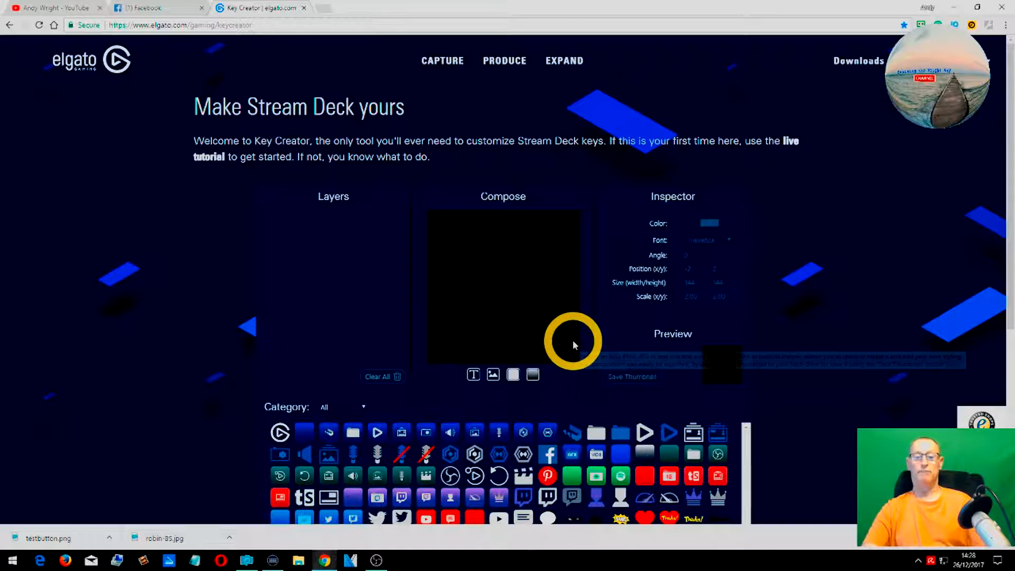
# - Add a new text layer and move it to the top of the key
pyautogui.moveTo(573, 341)
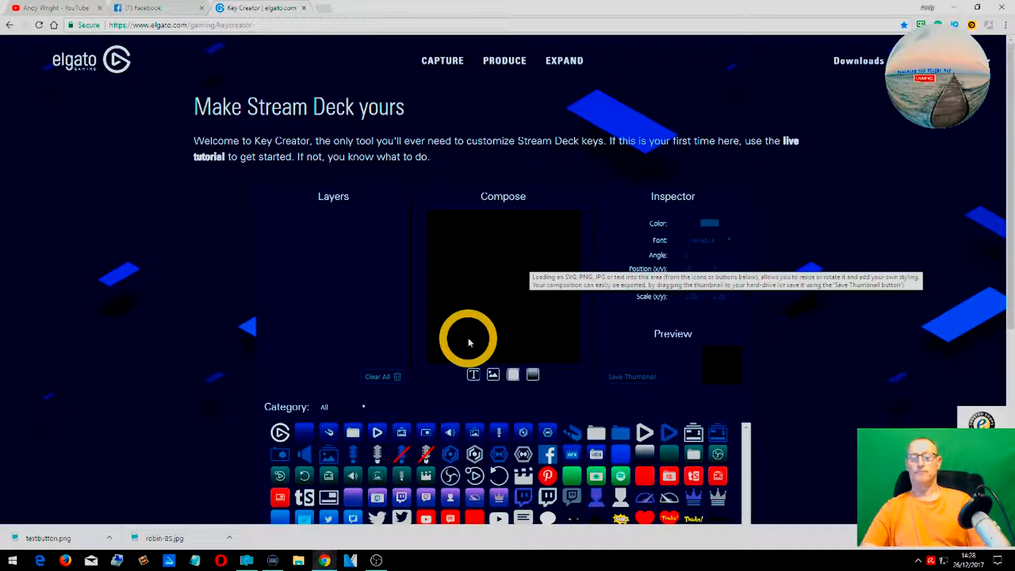
pyautogui.click(473, 374)
pyautogui.scroll(-3, 471, 370)
pyautogui.moveTo(483, 193); pyautogui.dragTo(485, 131)
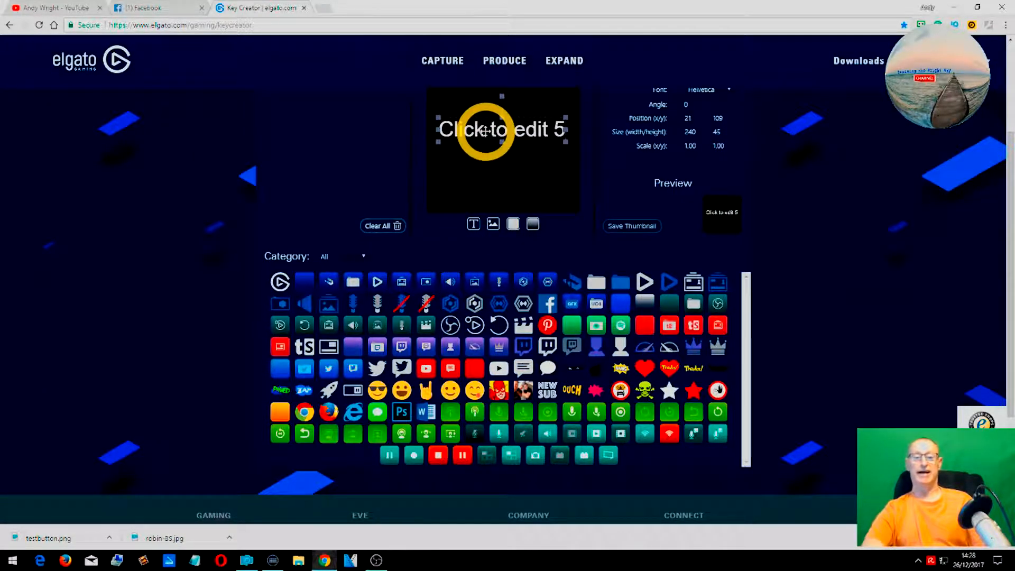
# - Save the thumbnail as test1
pyautogui.click(628, 216)
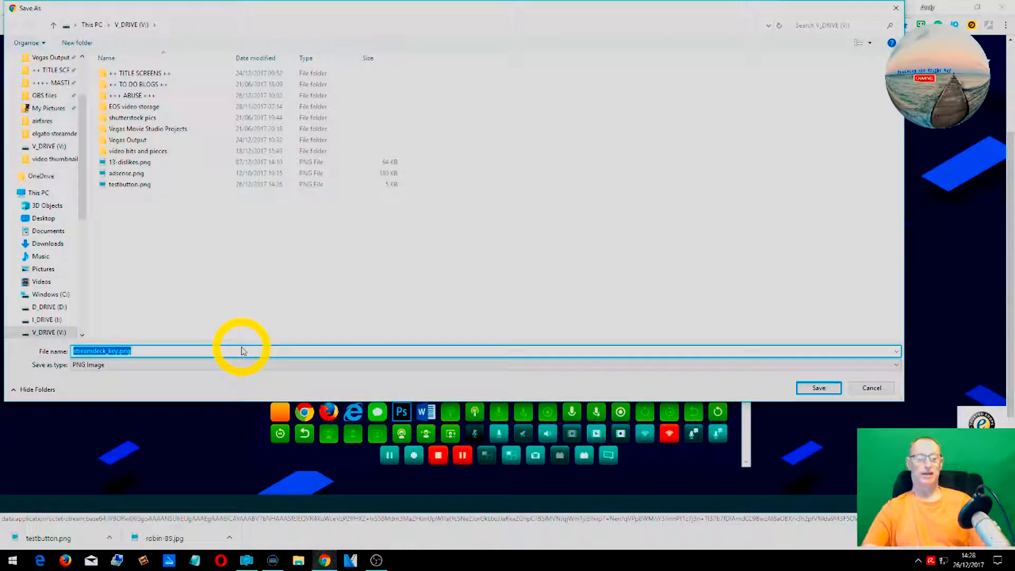
pyautogui.write('test1')
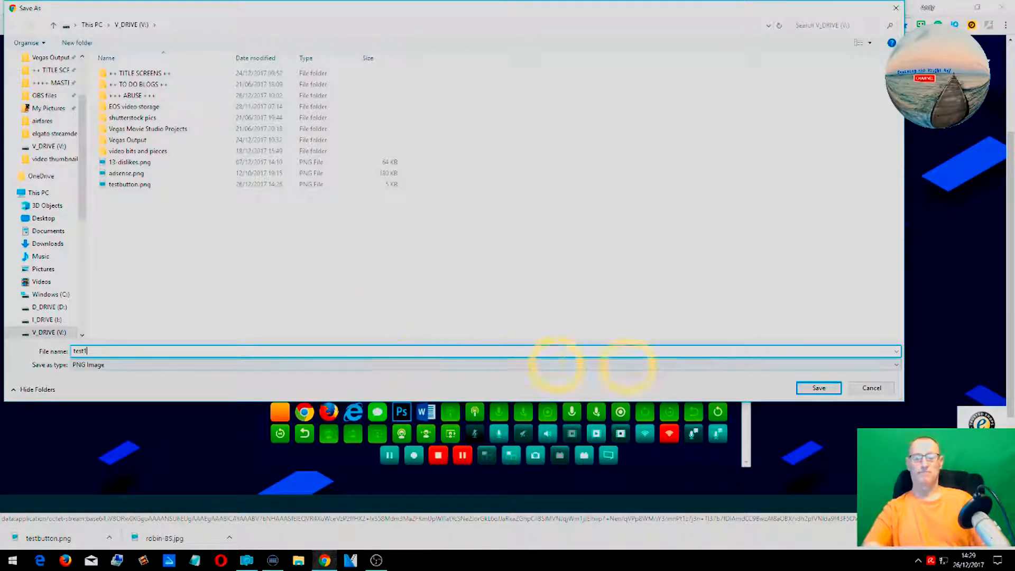
pyautogui.click(814, 388)
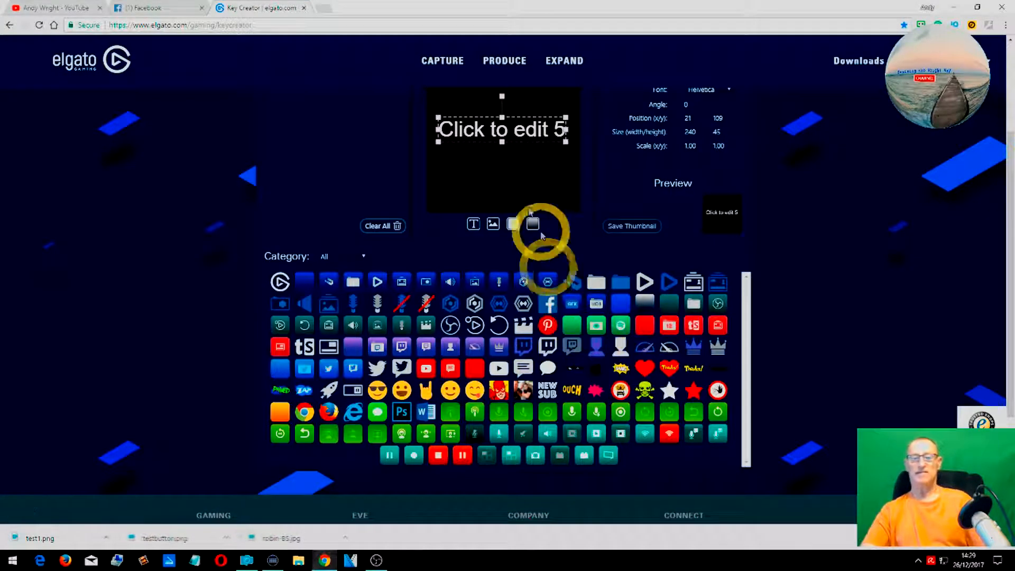
# - Edit the text layer to read "Click to butt"
pyautogui.click(490, 129)
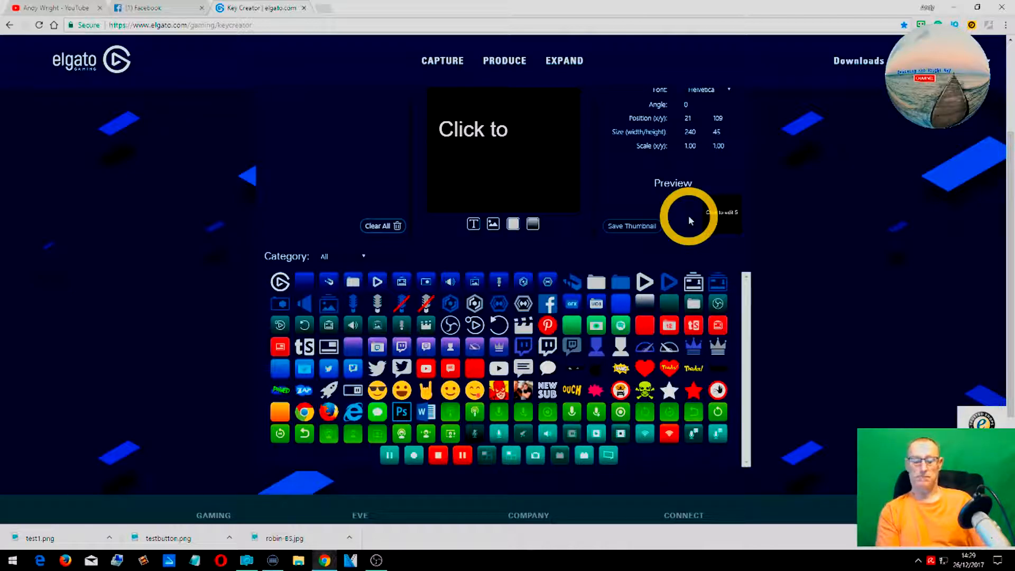
pyautogui.write('tt')
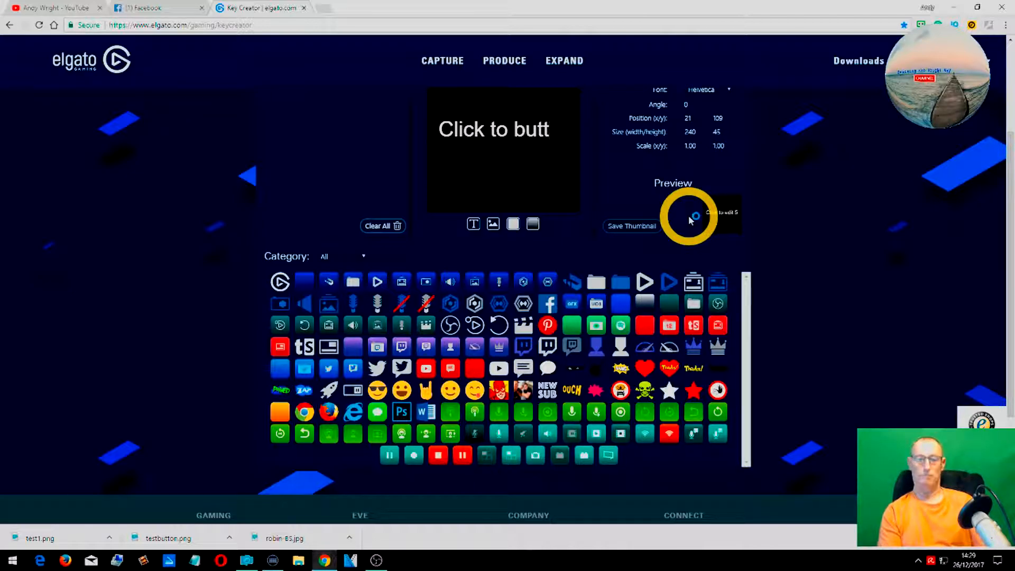
pyautogui.scroll(3, 357, 388)
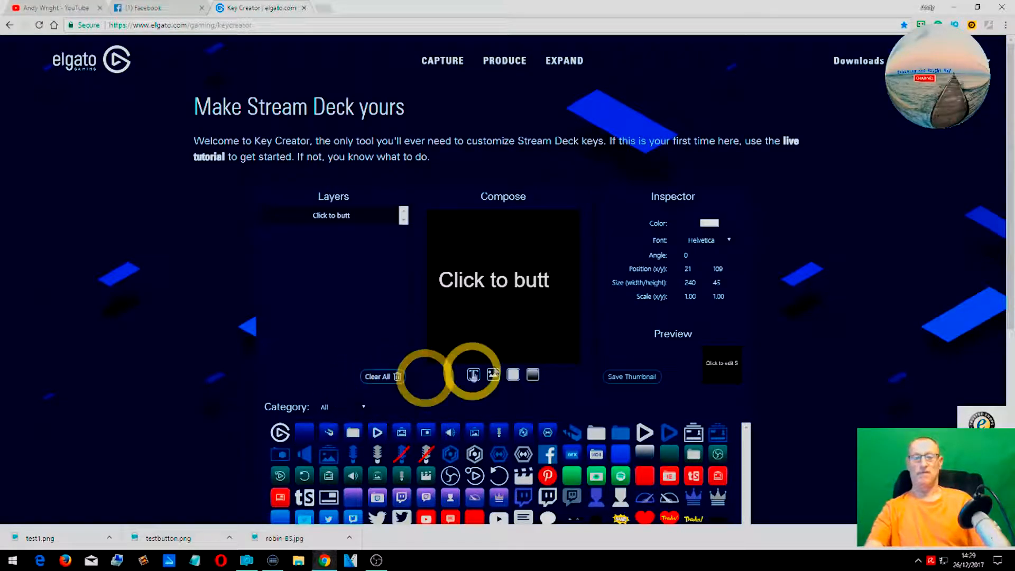
# - Save the thumbnail as a PNG named test2.png in the V_DRIVE folder
pyautogui.click(630, 376)
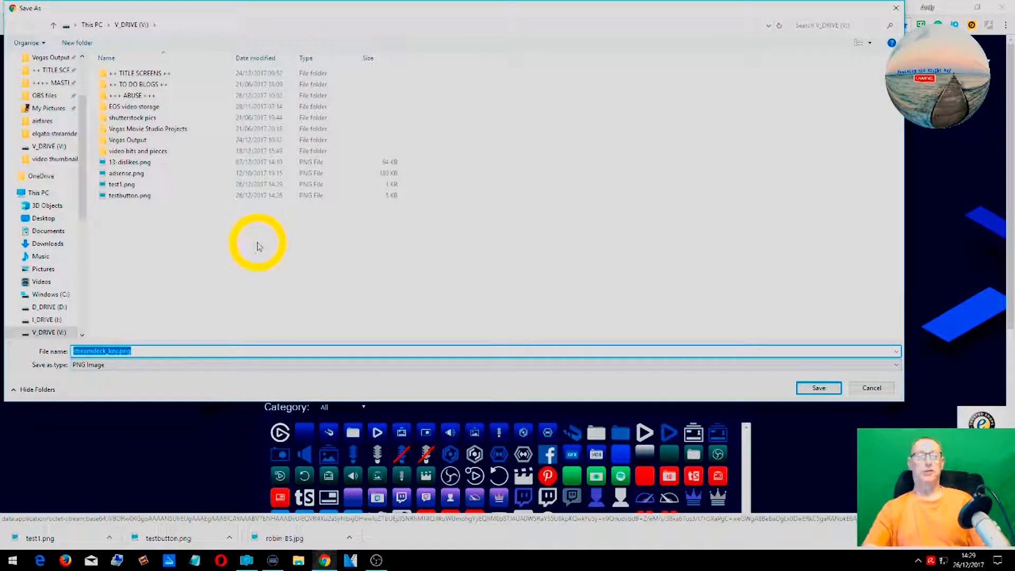
pyautogui.click(158, 184)
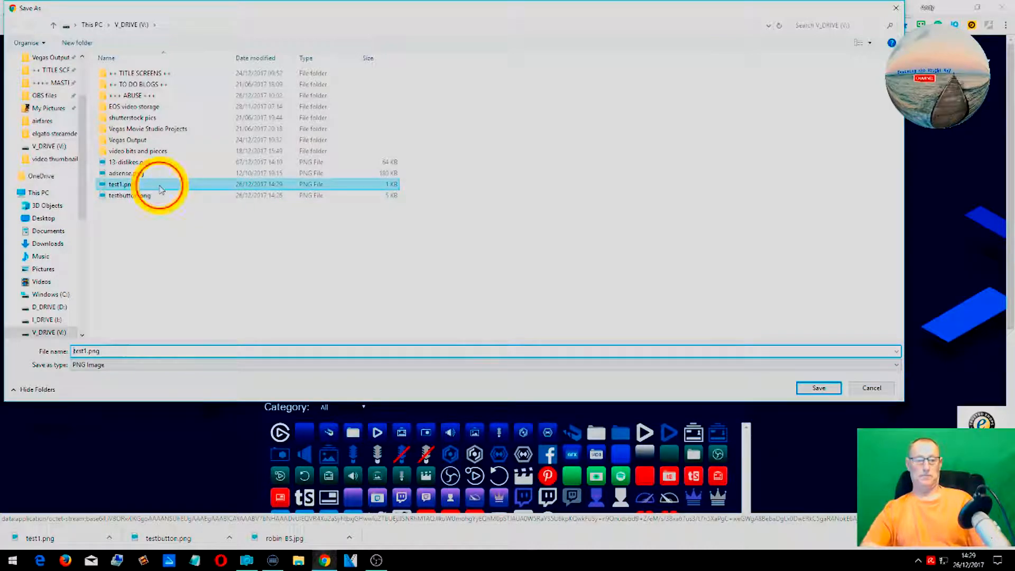
pyautogui.click(137, 349)
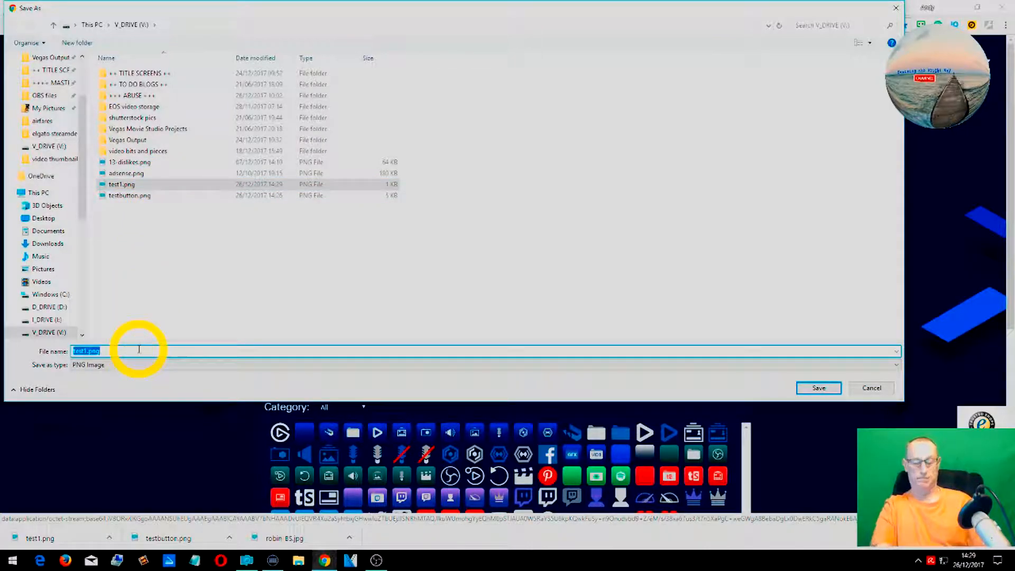
pyautogui.hotkey('ctrl', 'Left')
pyautogui.press('BackSpace')
pyautogui.press('BackSpace')
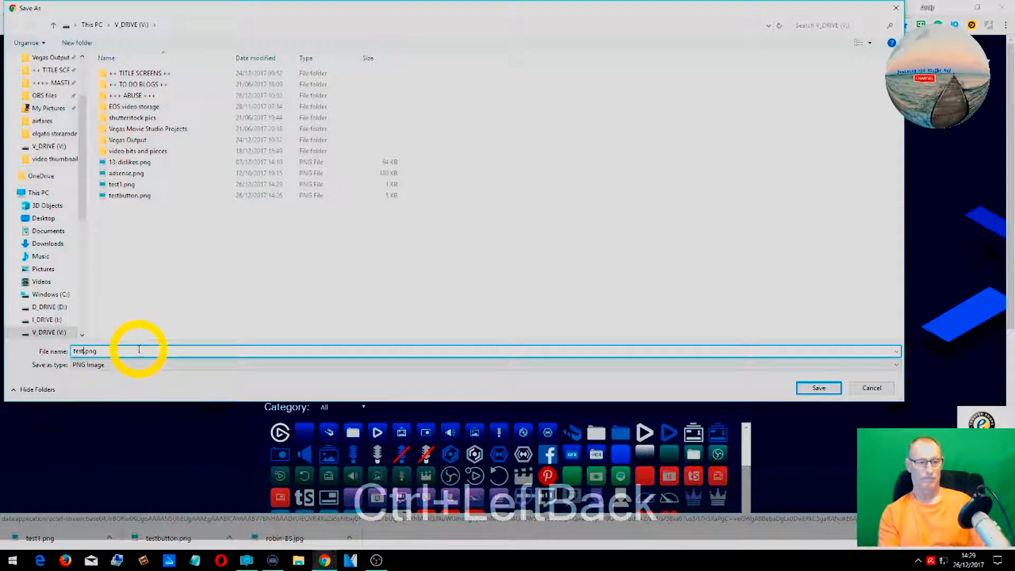
pyautogui.press('Return')
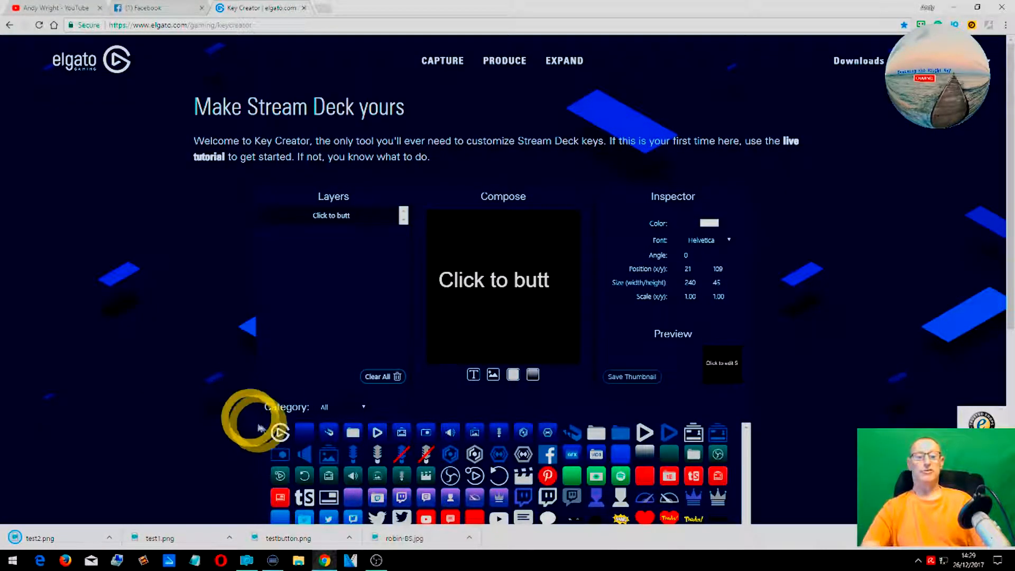
# - Examine the saved test1 and test2 PNG thumbnails in the V_DRIVE folder in File Explorer
pyautogui.click(299, 561)
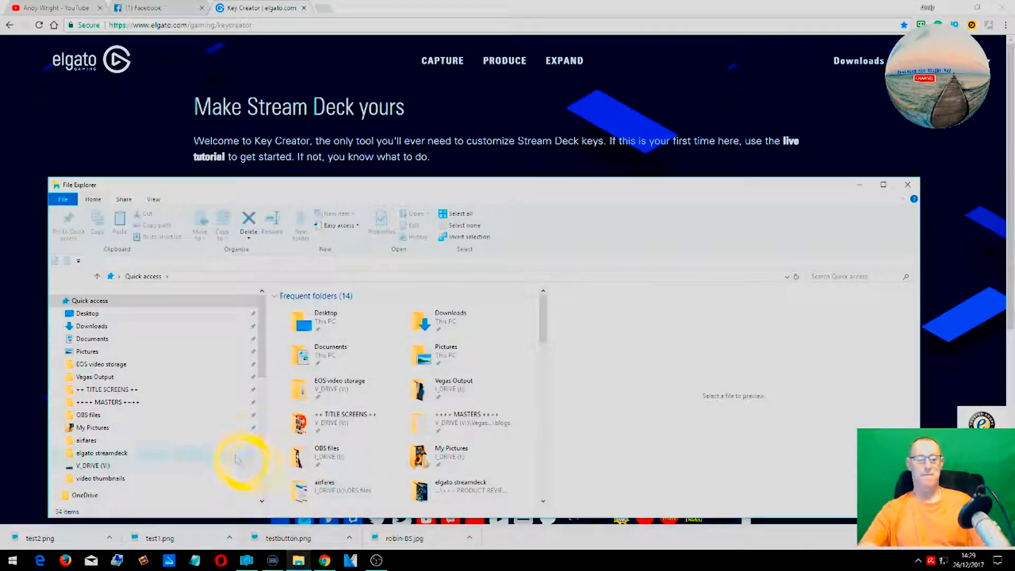
pyautogui.click(142, 466)
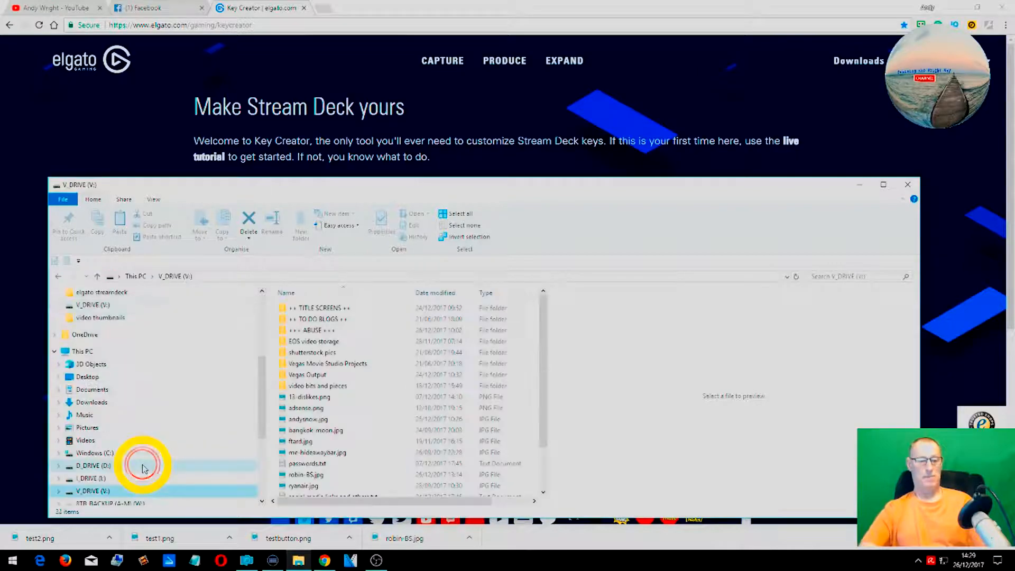
pyautogui.scroll(-2, 423, 439)
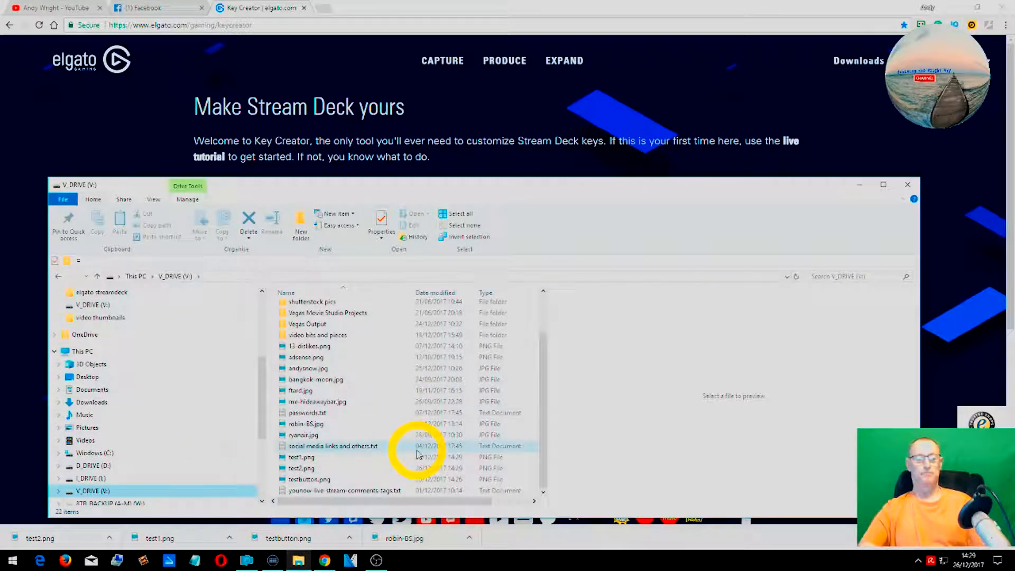
pyautogui.click(385, 457)
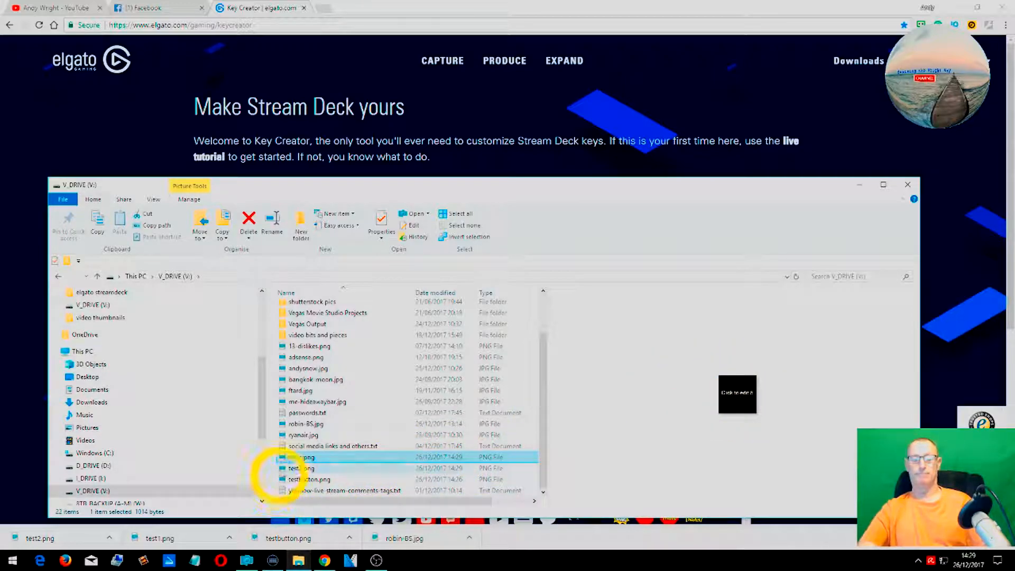
pyautogui.click(295, 468)
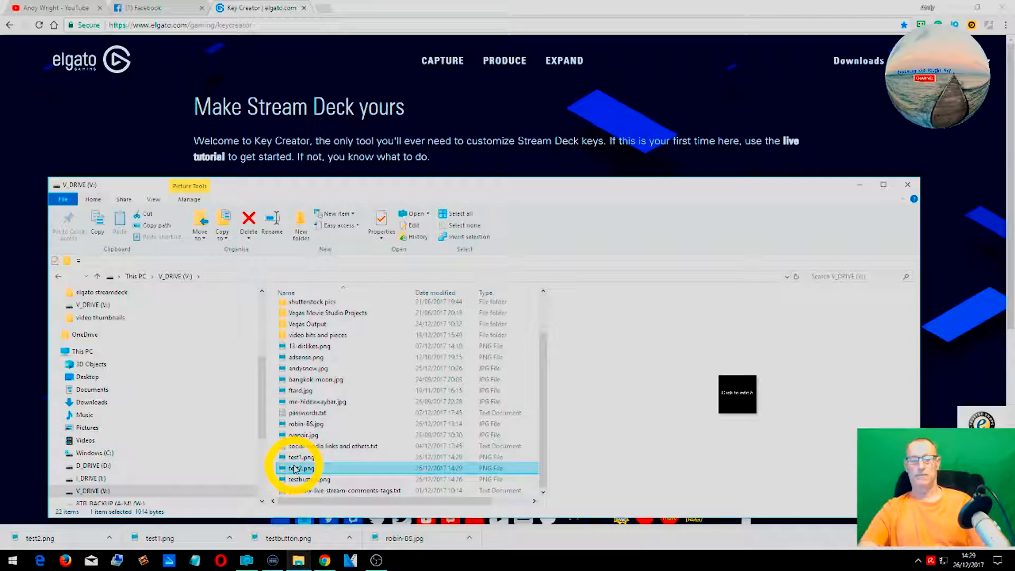
pyautogui.click(321, 469)
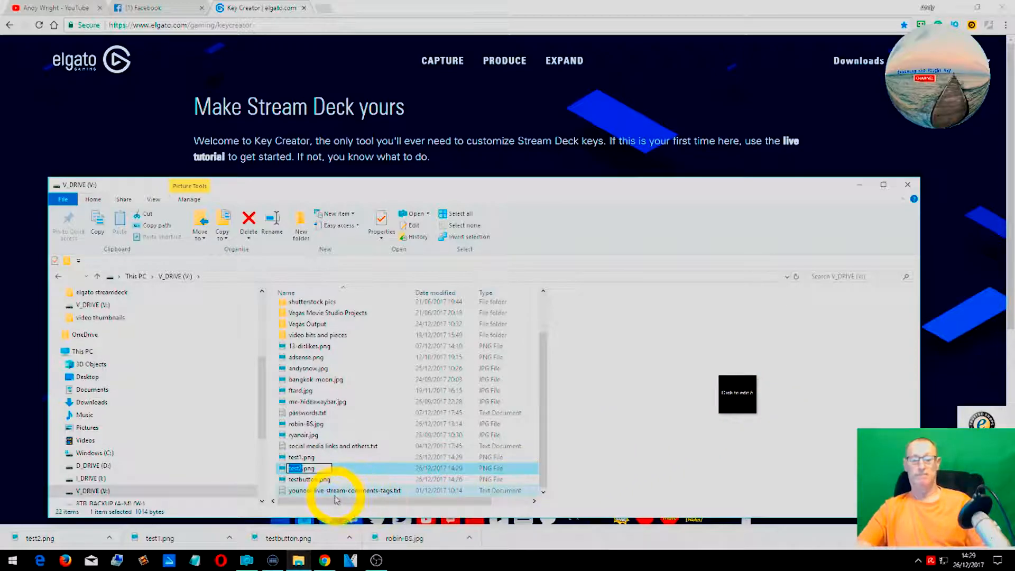
pyautogui.press('Return')
pyautogui.click(348, 458)
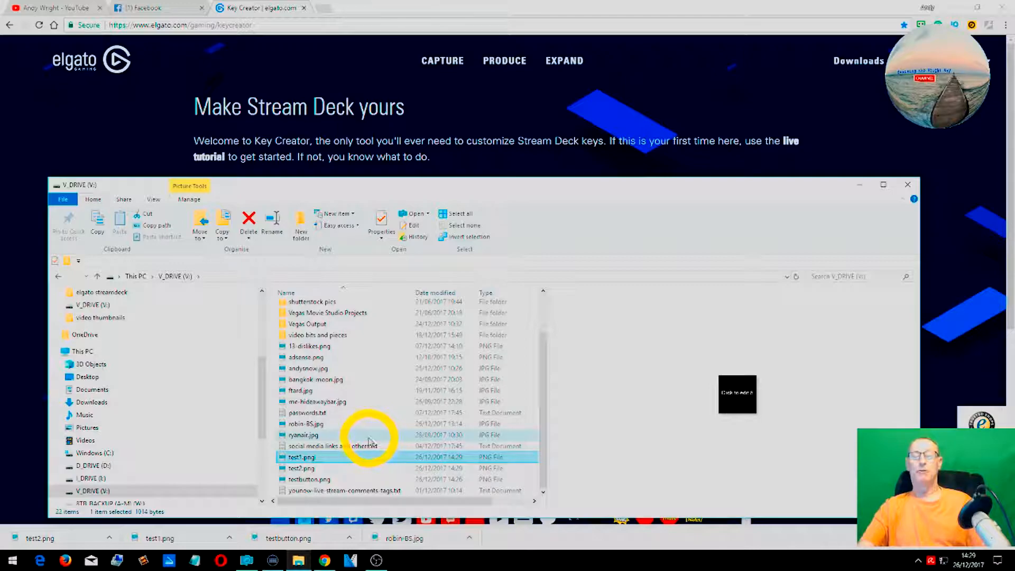
pyautogui.scroll(2, 410, 412)
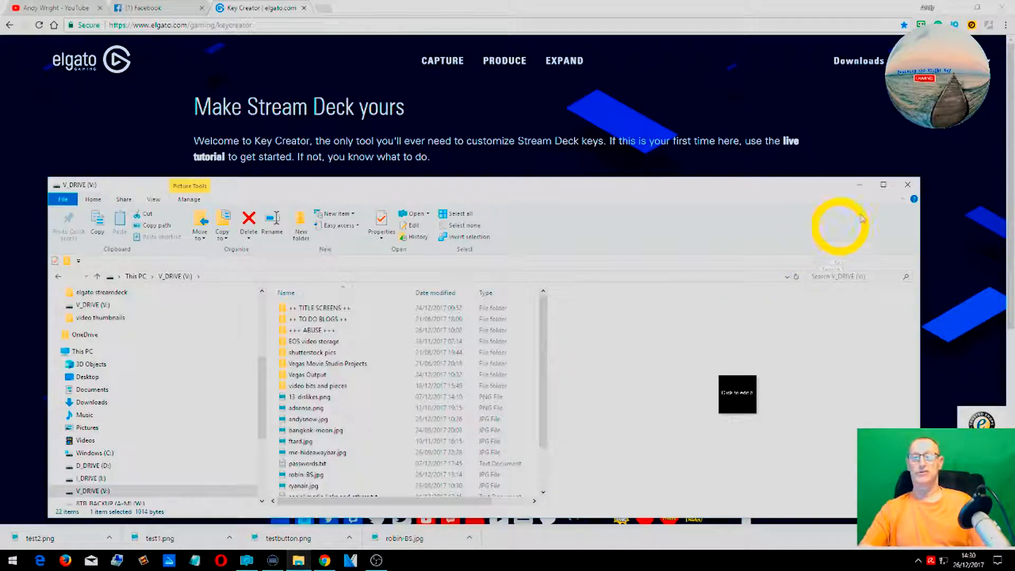
pyautogui.click(863, 188)
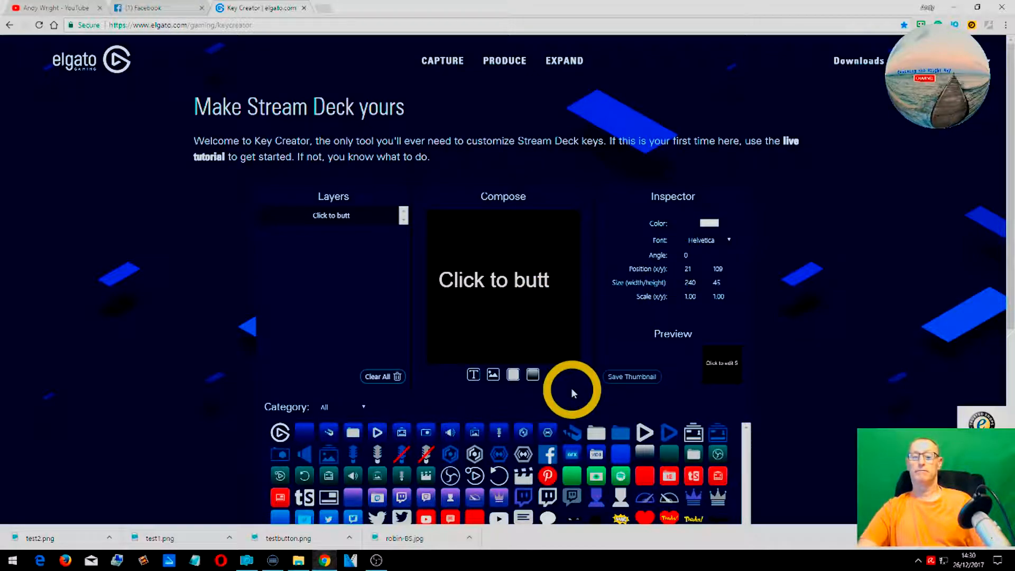
# - Save the thumbnail again as test2.png, replacing the existing file
pyautogui.click(722, 373)
pyautogui.click(498, 349)
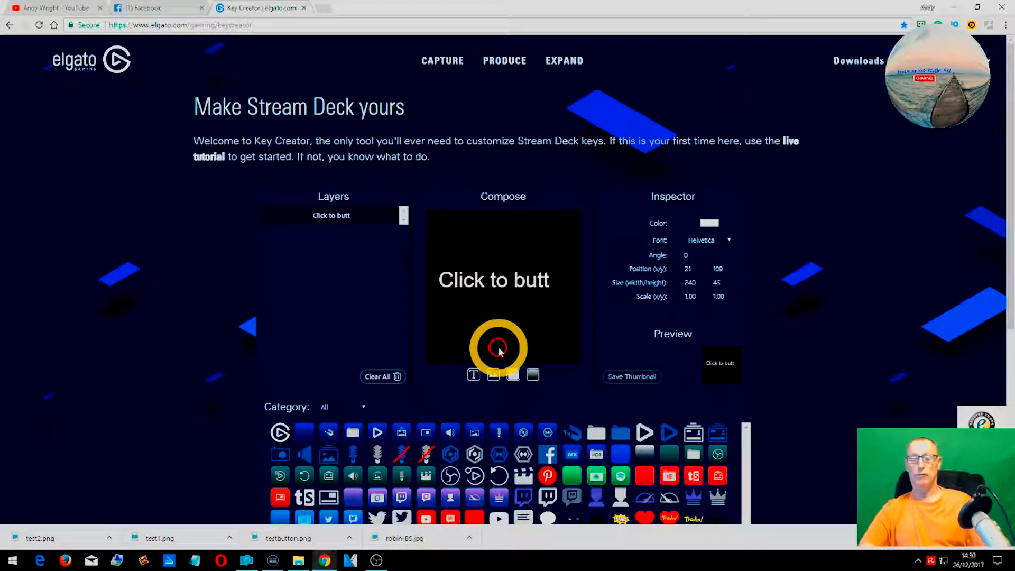
pyautogui.click(726, 363)
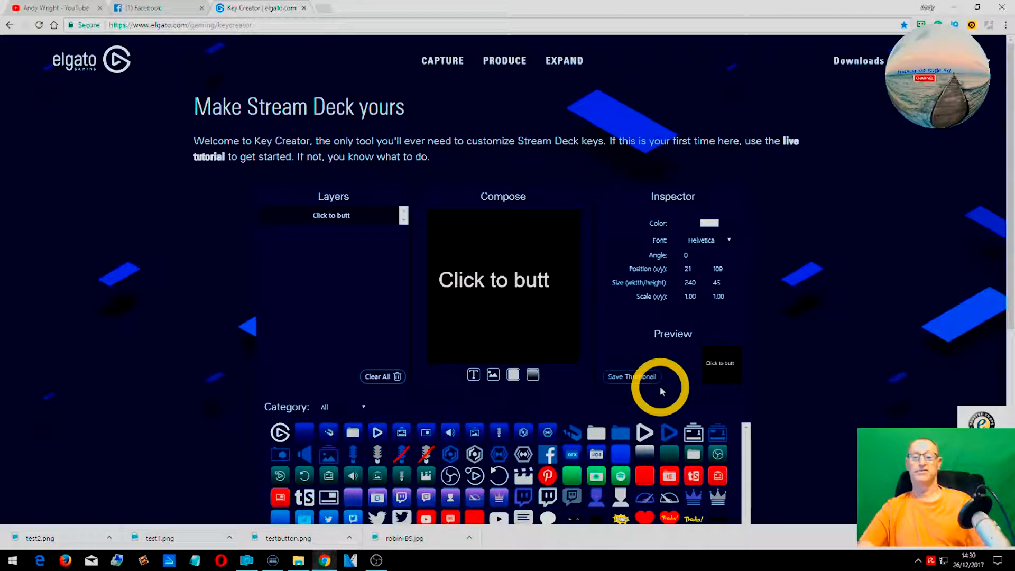
pyautogui.click(630, 377)
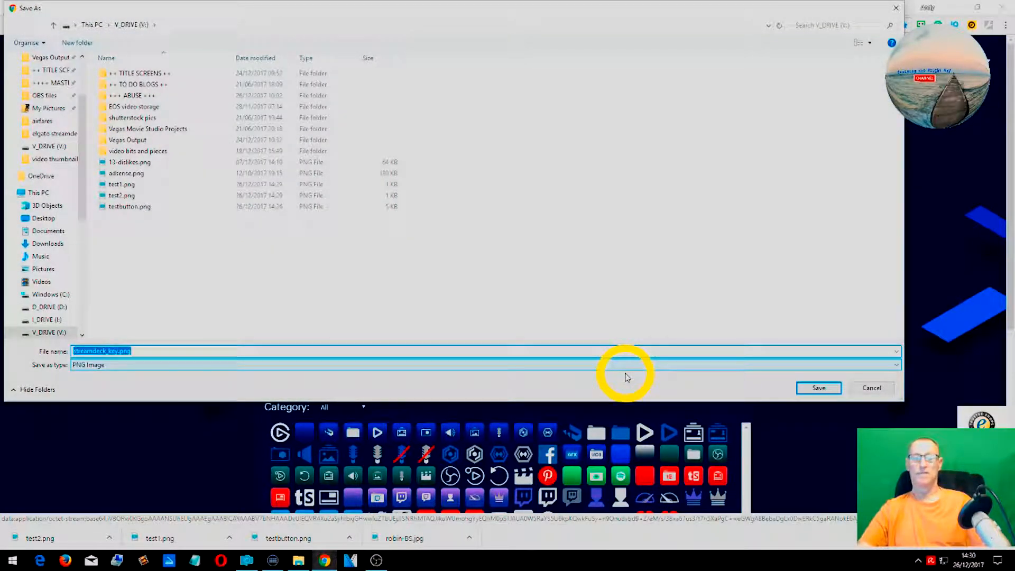
pyautogui.click(162, 195)
pyautogui.click(814, 387)
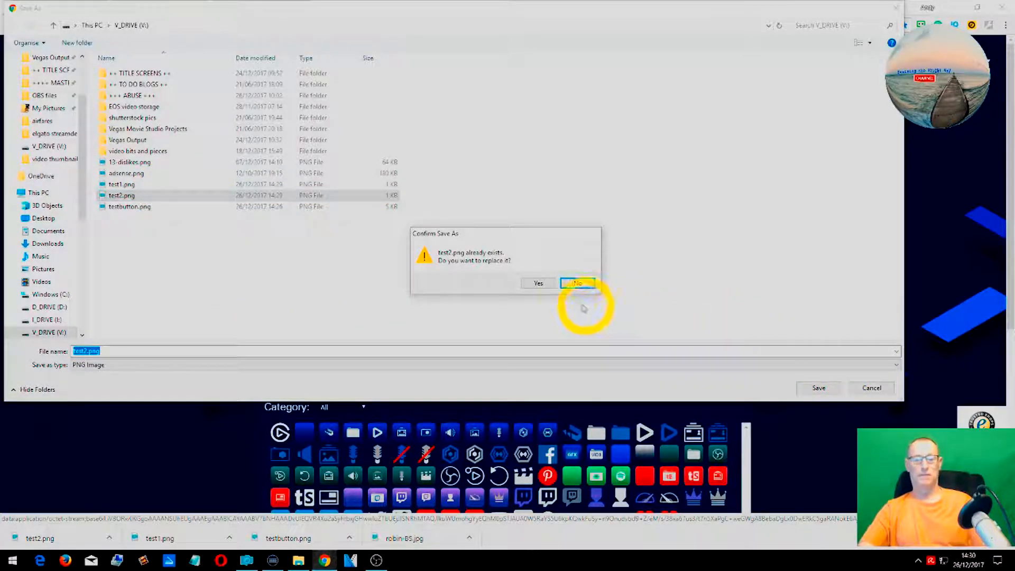
pyautogui.click(538, 283)
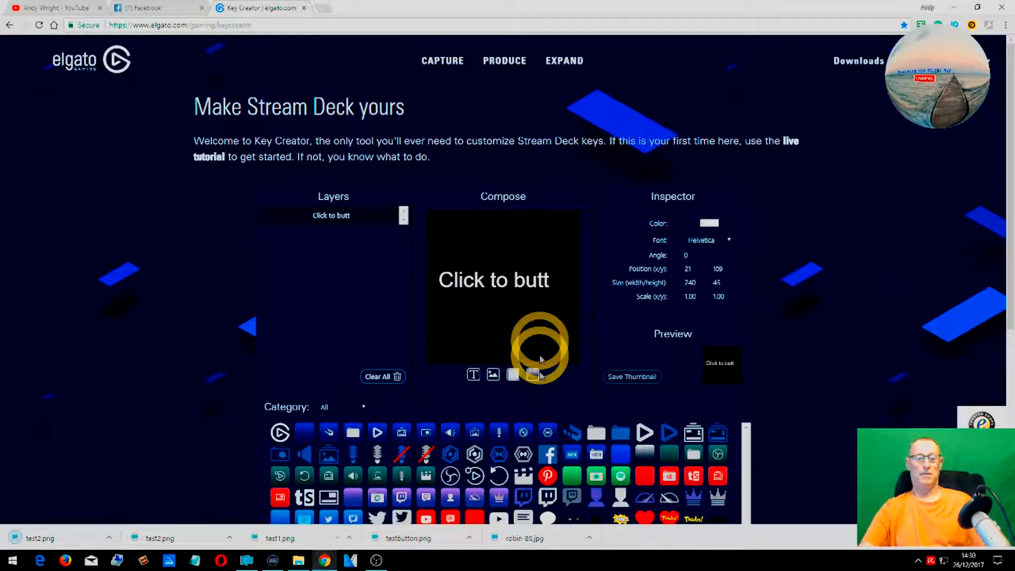
# - Compare the test1 and test2 thumbnail previews in File Explorer
pyautogui.click(299, 561)
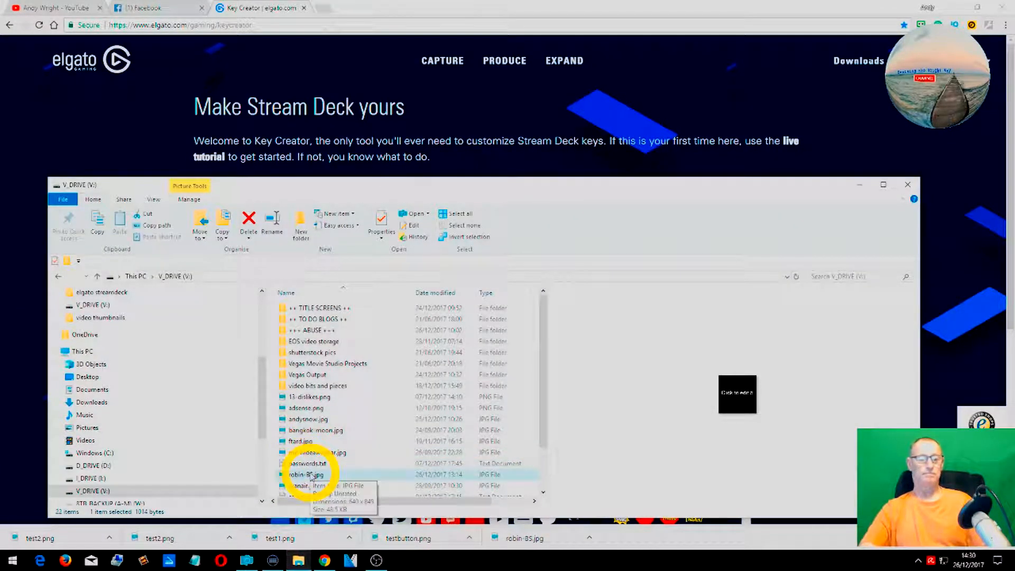
pyautogui.scroll(-2, 309, 473)
pyautogui.click(303, 470)
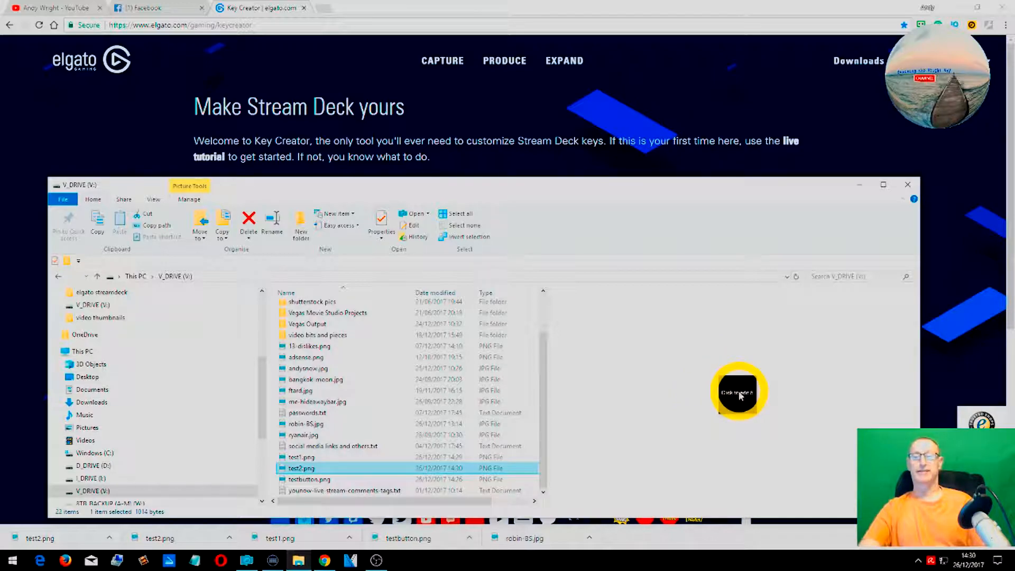
pyautogui.click(859, 192)
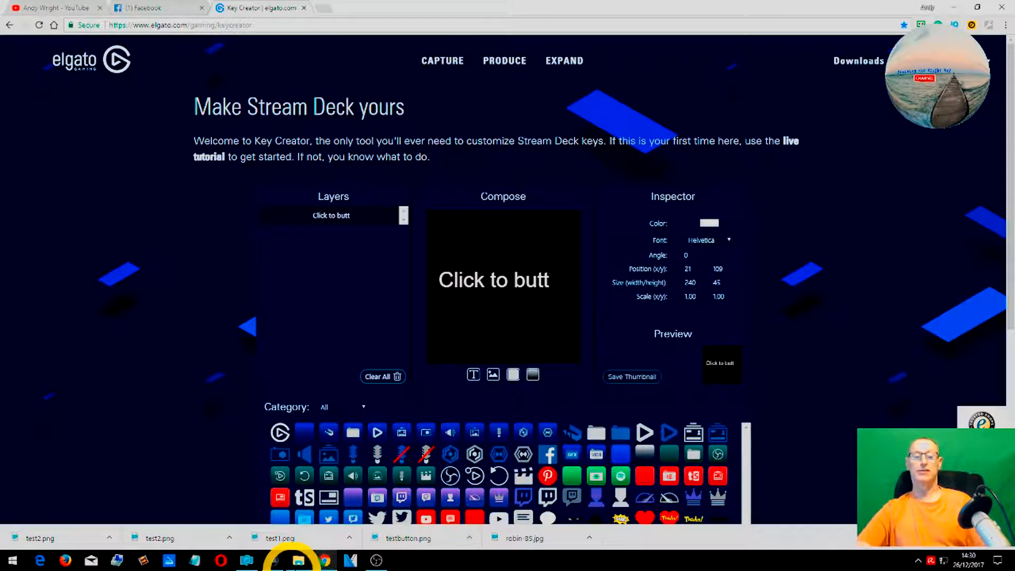
pyautogui.click(297, 559)
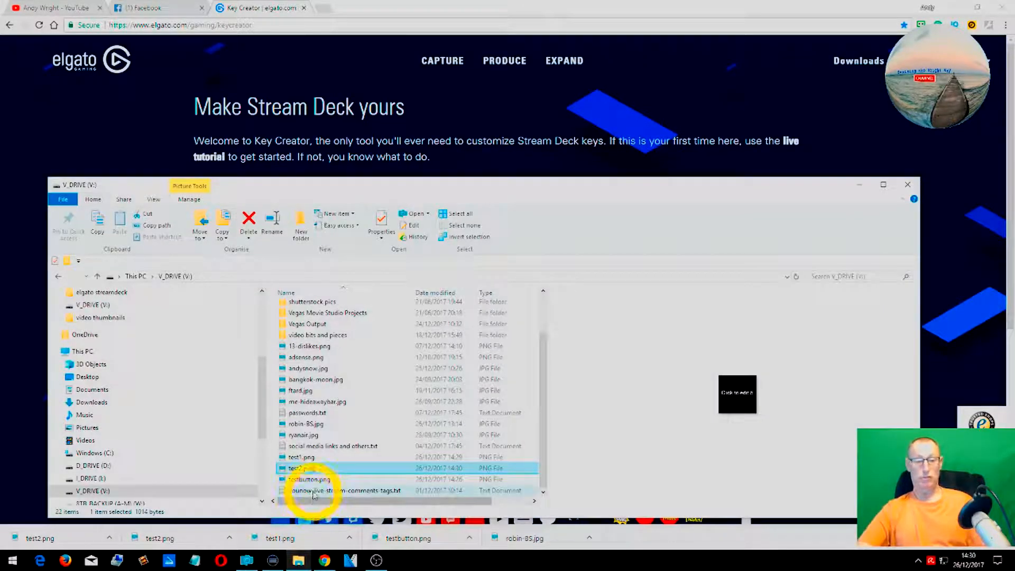
pyautogui.click(308, 459)
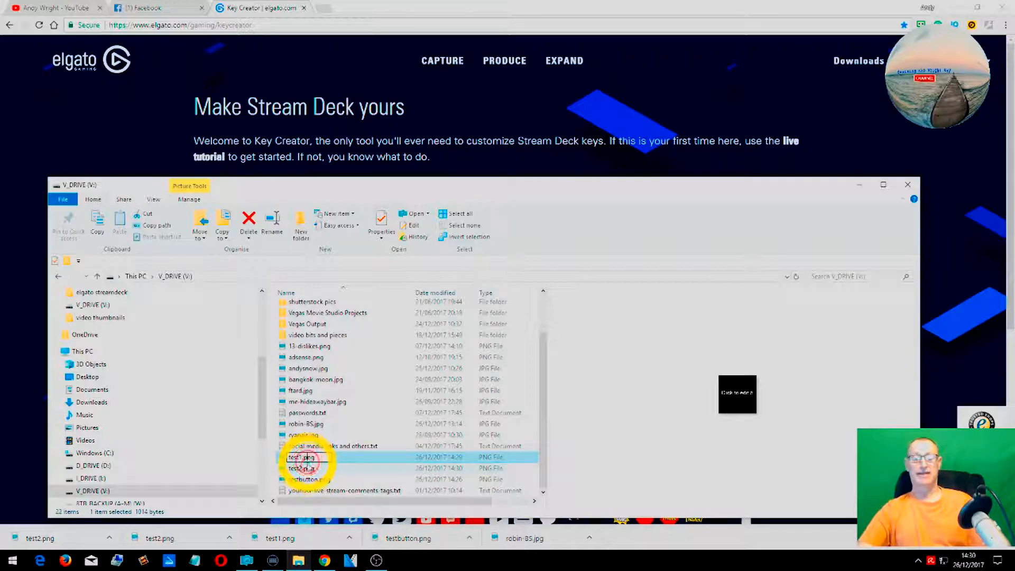
pyautogui.click(308, 468)
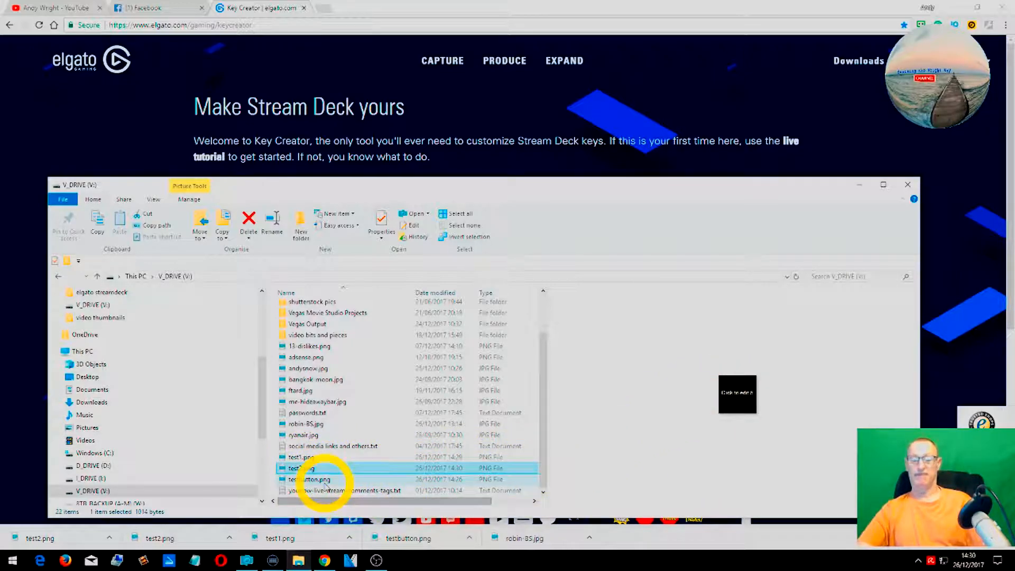
pyautogui.click(862, 185)
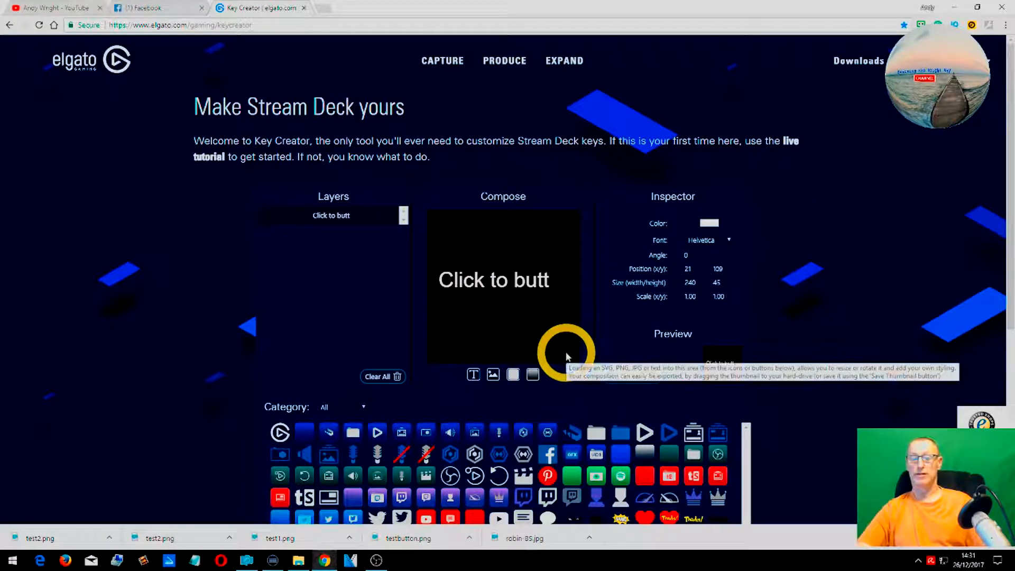
# - Clear all layers from the composition
pyautogui.click(357, 376)
pyautogui.scroll(-3, 359, 376)
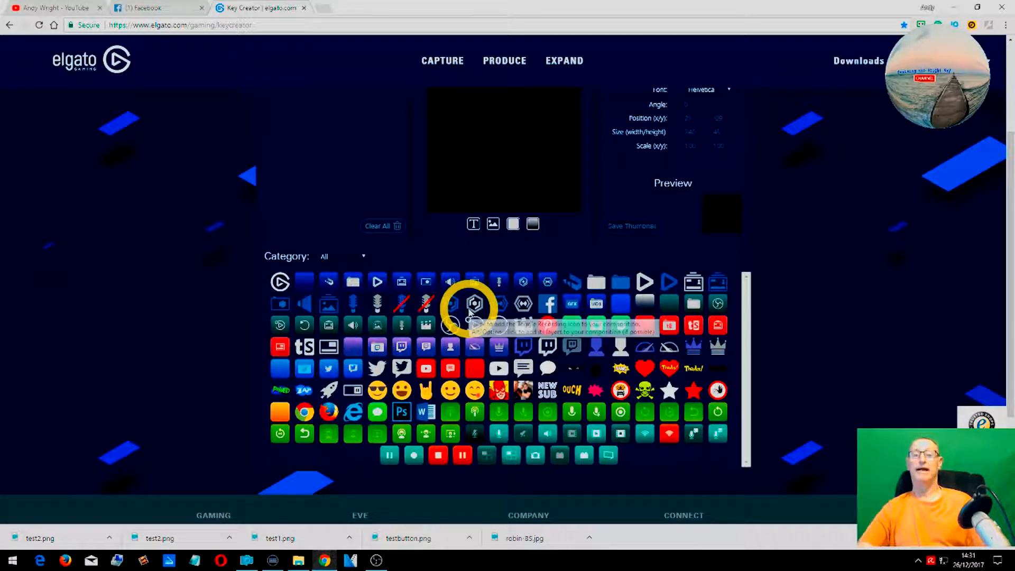
pyautogui.scroll(3, 472, 311)
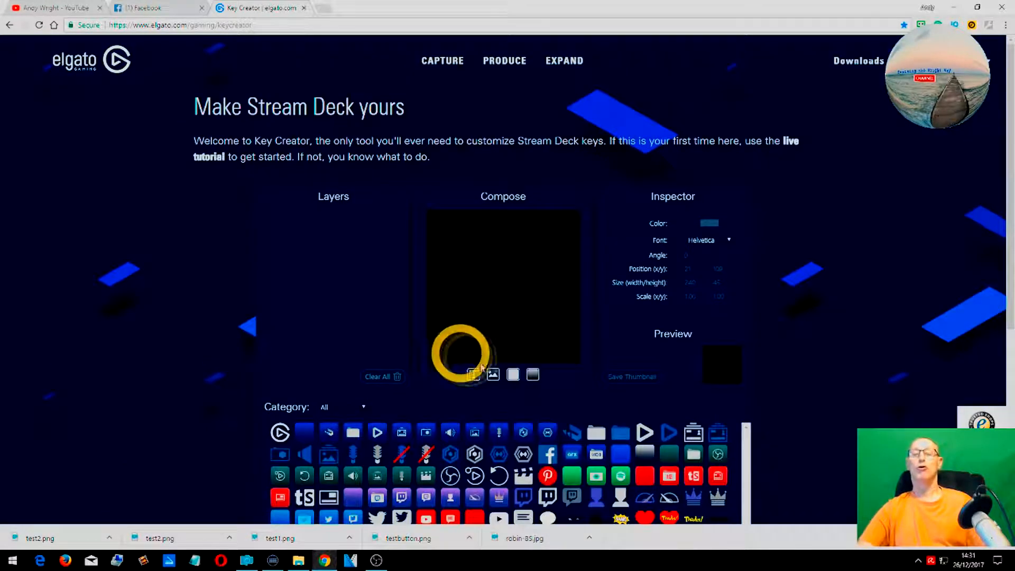
pyautogui.rightClick(515, 370)
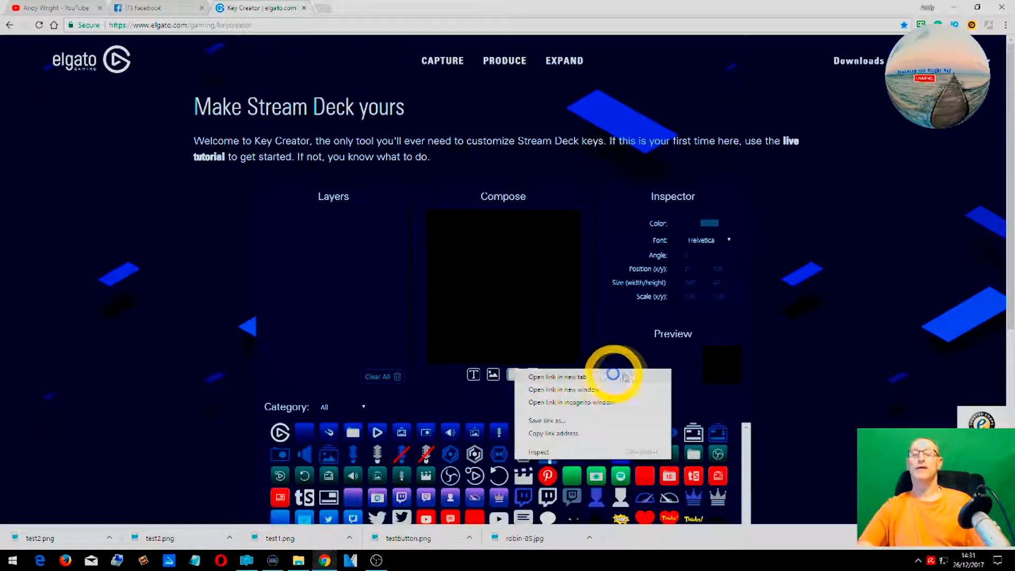
pyautogui.click(746, 364)
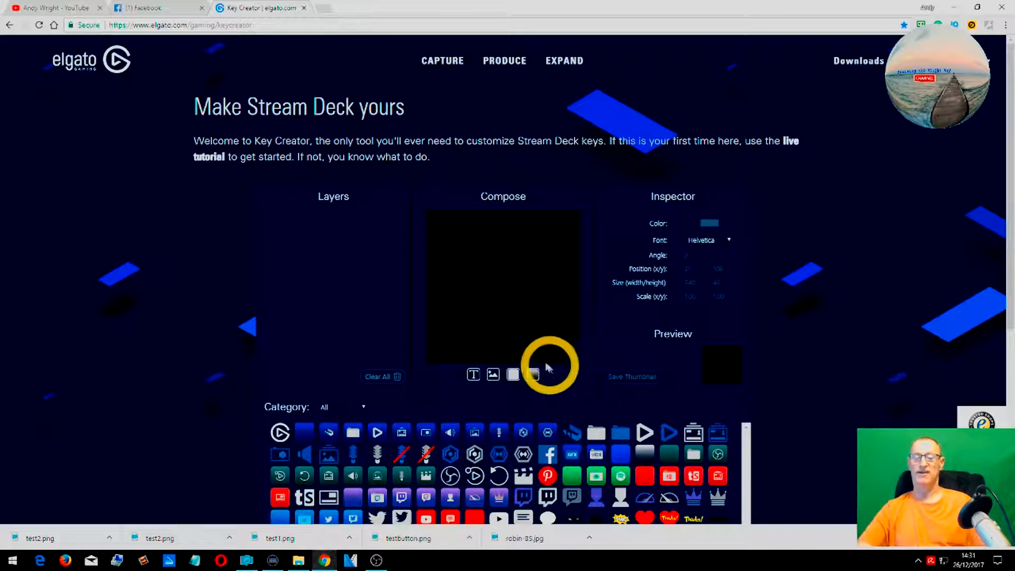
# - Add an image layer from the file ryanair.jpg
pyautogui.scroll(-1, 477, 331)
pyautogui.scroll(-2, 477, 331)
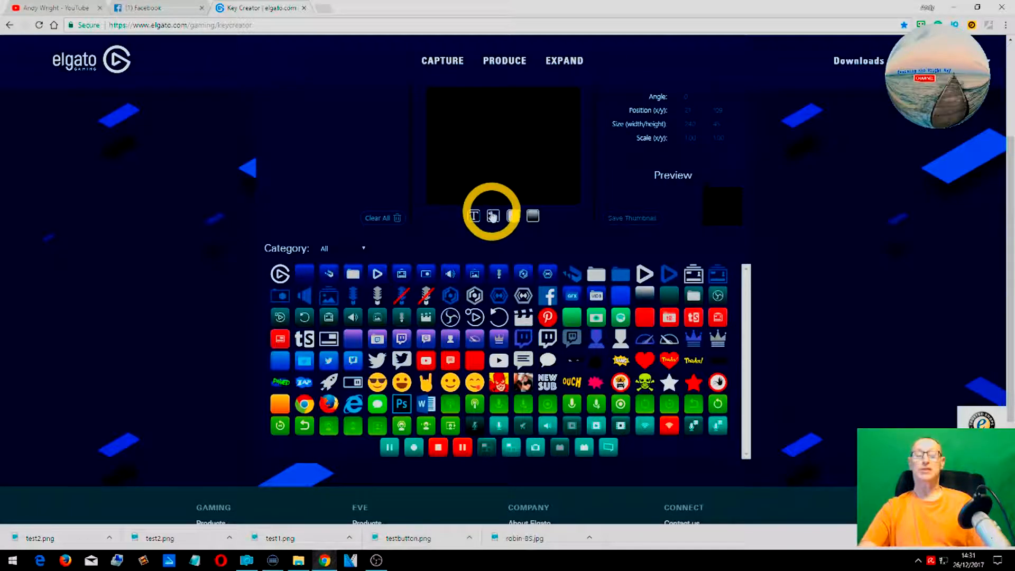
pyautogui.click(494, 218)
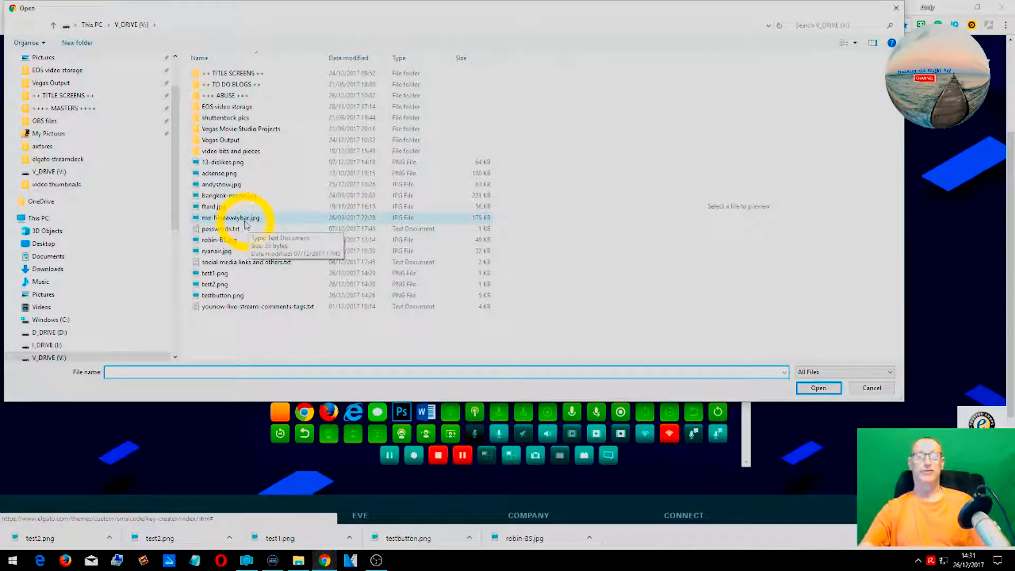
pyautogui.click(244, 255)
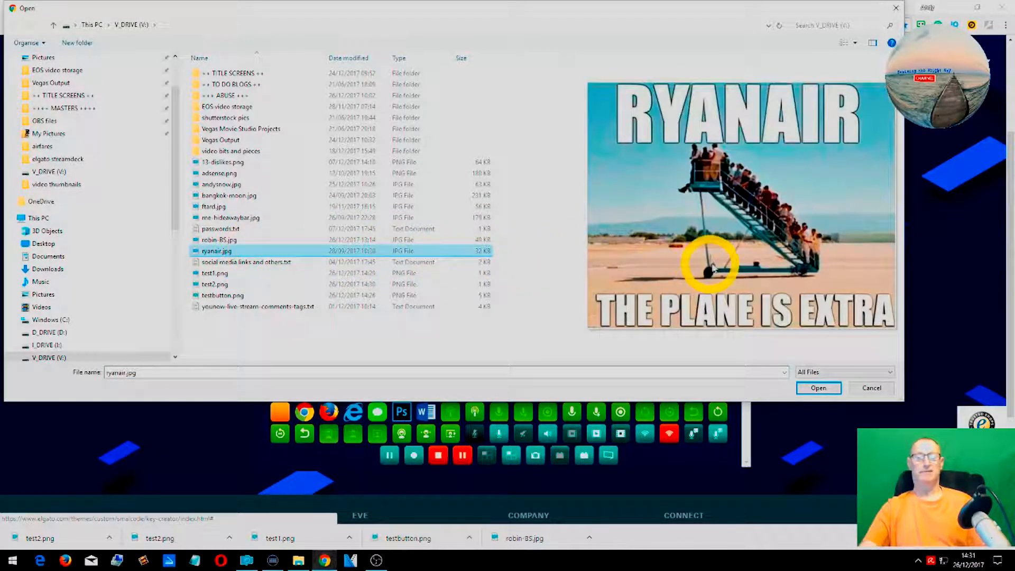
pyautogui.click(819, 388)
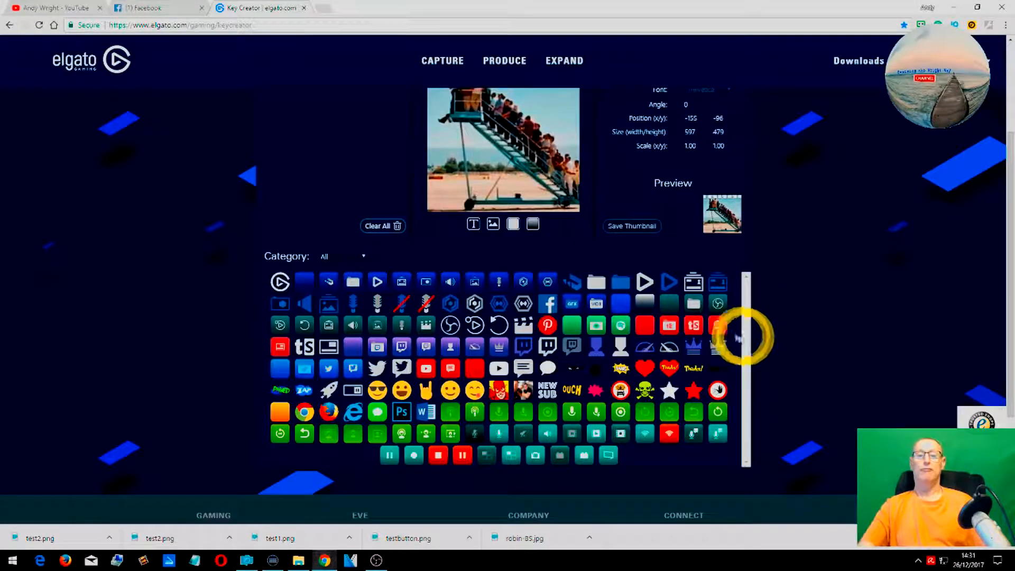
# - Scale and stretch the Ryanair image to about 0.49 by 0.59 so it fills the whole key
pyautogui.scroll(3, 599, 234)
pyautogui.moveTo(571, 234); pyautogui.dragTo(517, 380)
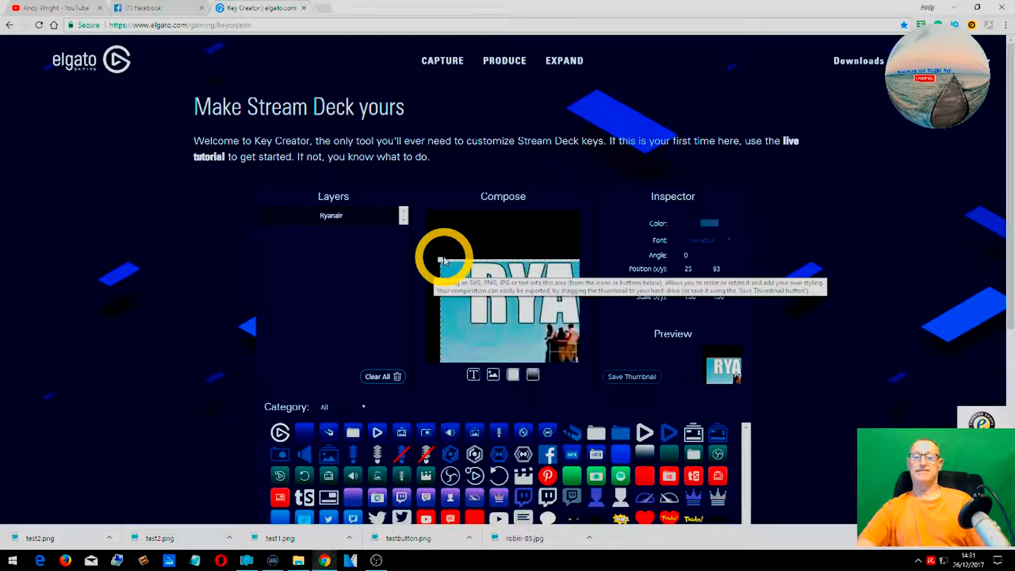
pyautogui.moveTo(439, 259); pyautogui.dragTo(453, 238)
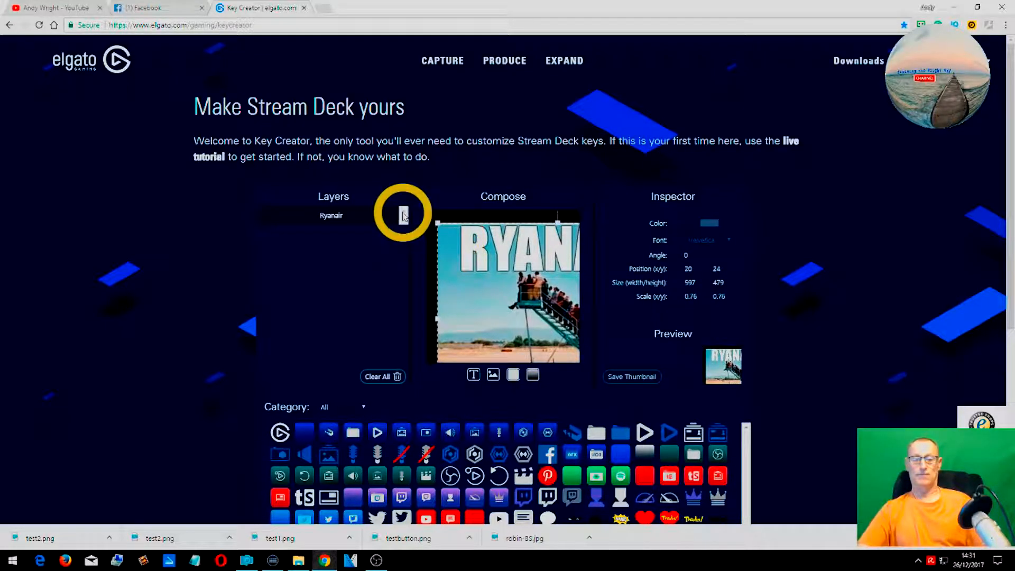
pyautogui.moveTo(437, 222); pyautogui.dragTo(472, 255)
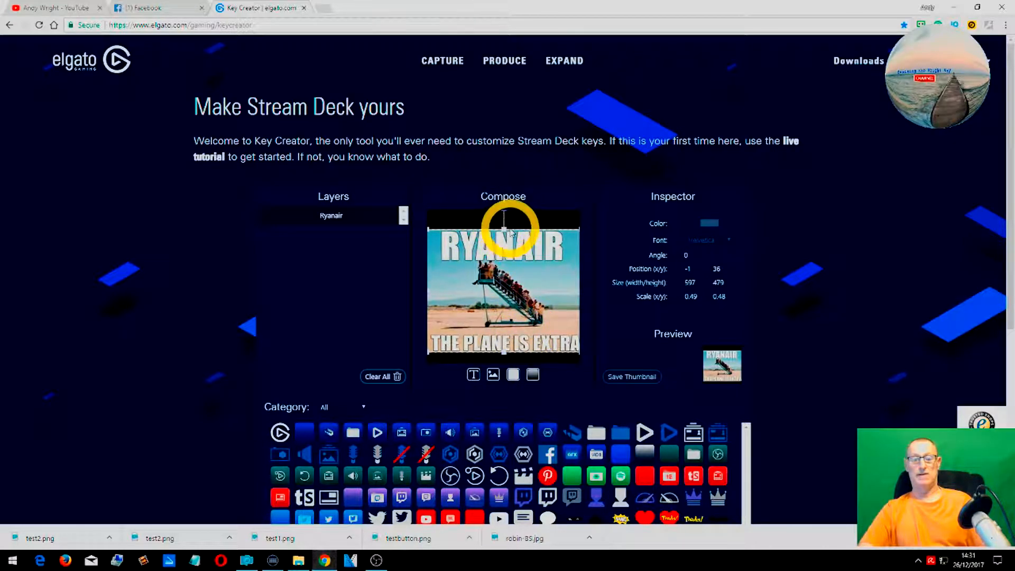
pyautogui.moveTo(504, 228); pyautogui.dragTo(503, 216)
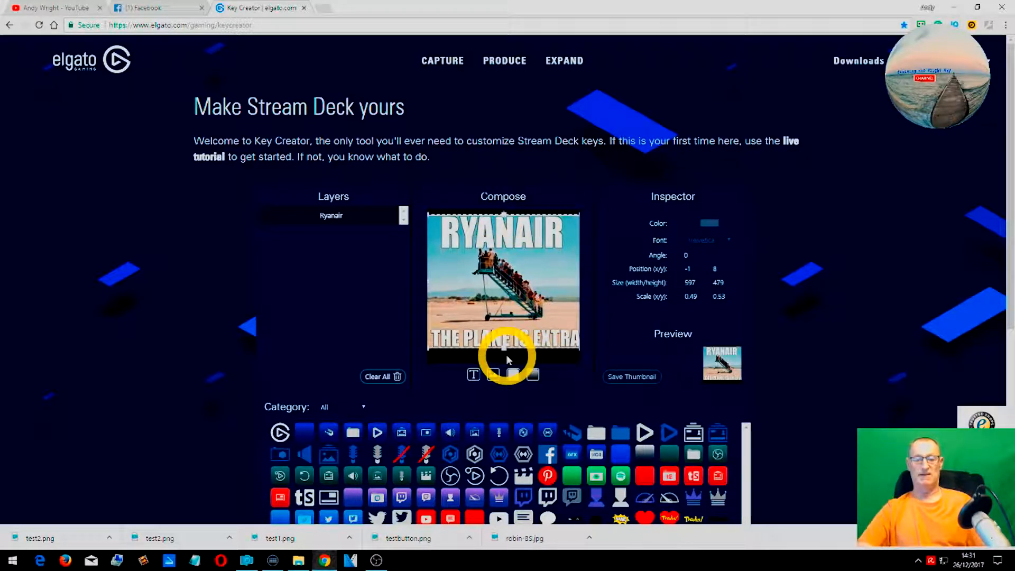
pyautogui.moveTo(506, 346); pyautogui.dragTo(511, 368)
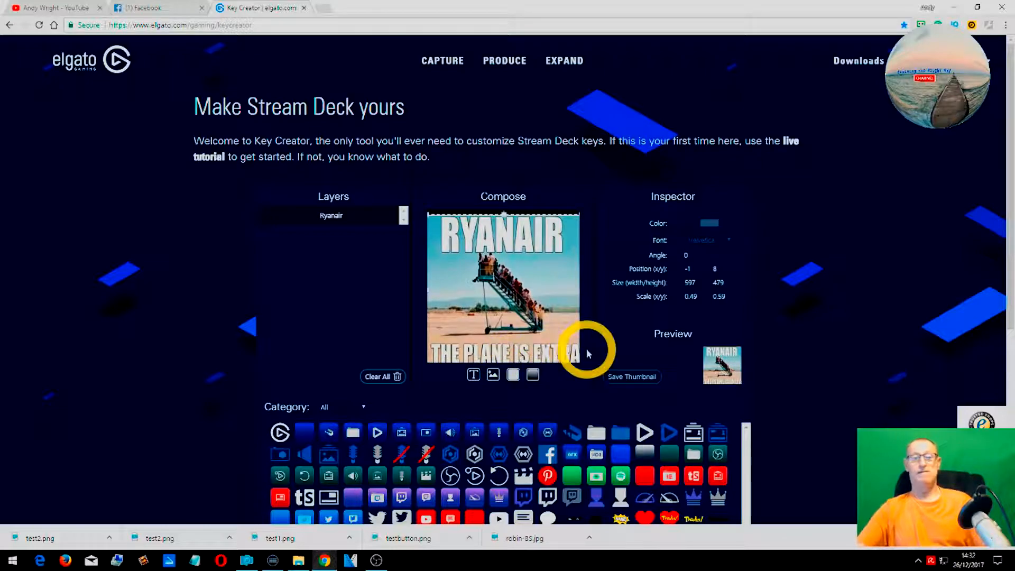